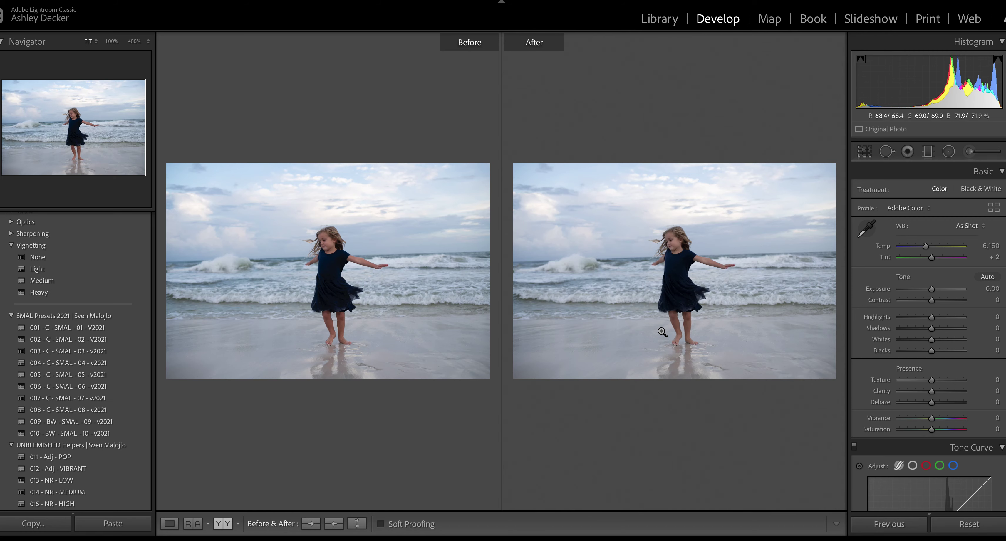
Apply the 001 - UNBLEMISHED01 preset and show the edited photo alone in Loupe view
scroll(79, 330, down, 1)
scroll(78, 331, down, 3)
scroll(78, 333, down, 3)
scroll(77, 334, down, 3)
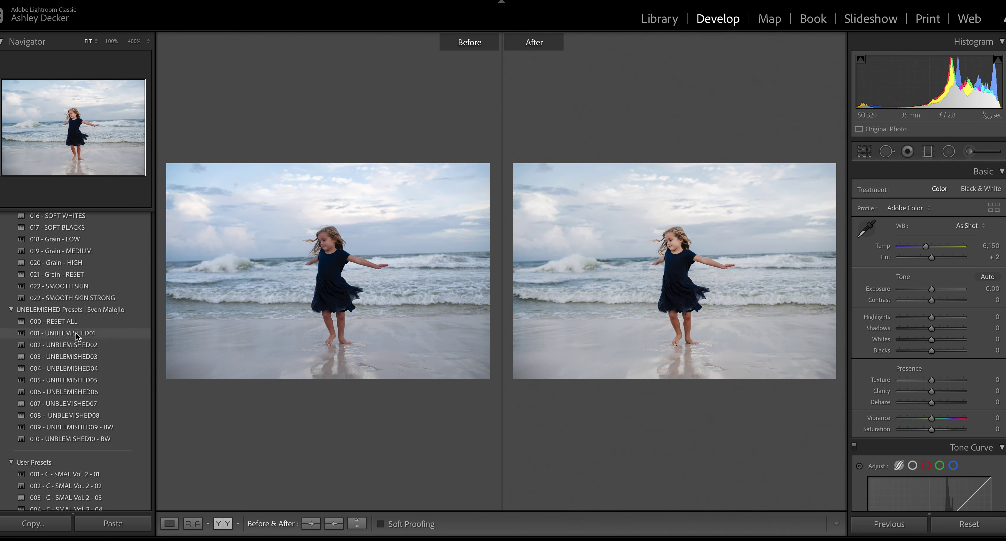
click(76, 333)
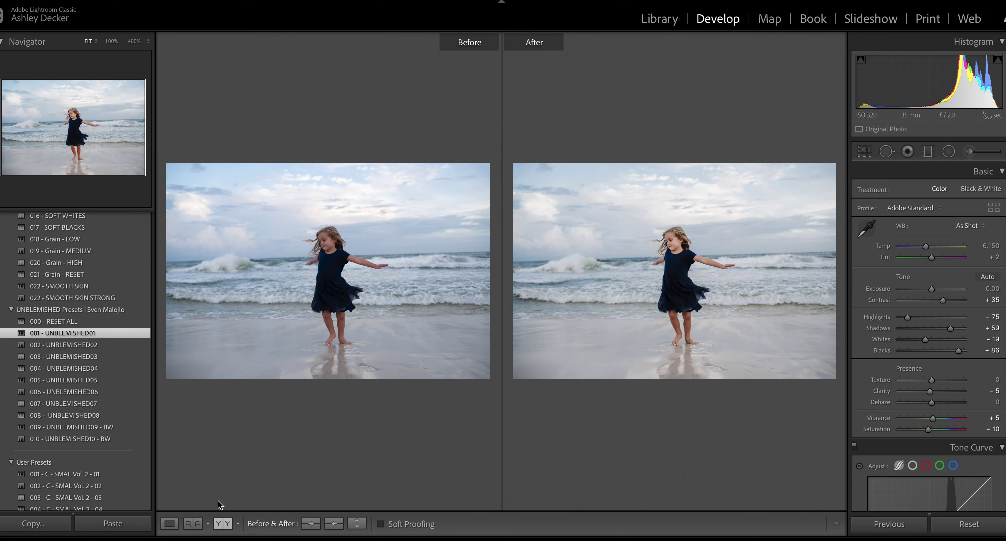
click(169, 524)
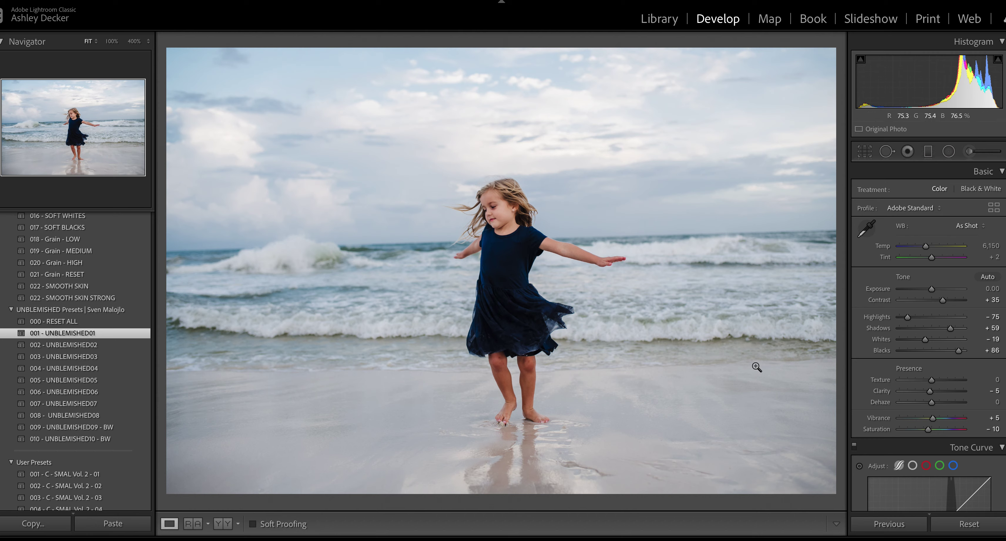
Open the Graduated Filter and its effect presets, then leave without adding a filter
click(929, 152)
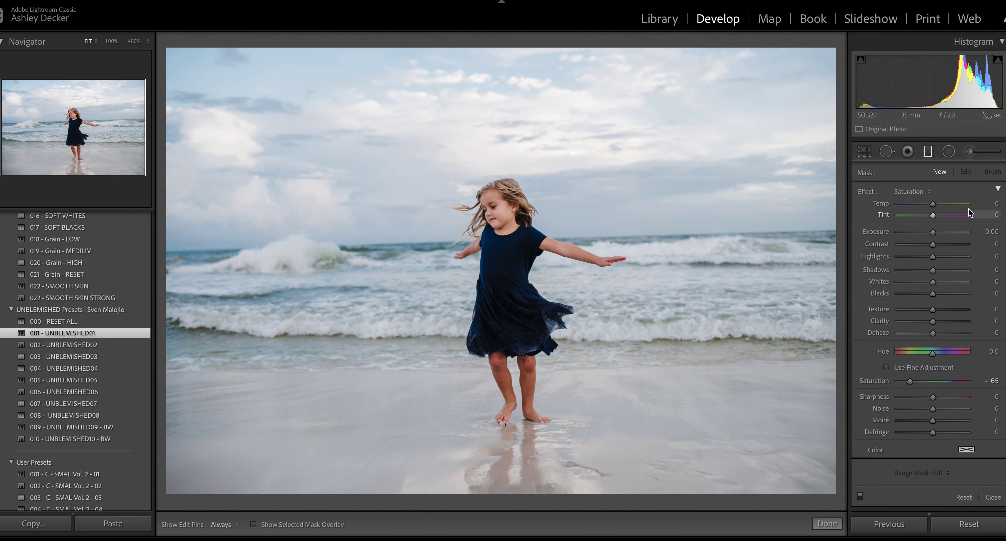
click(910, 192)
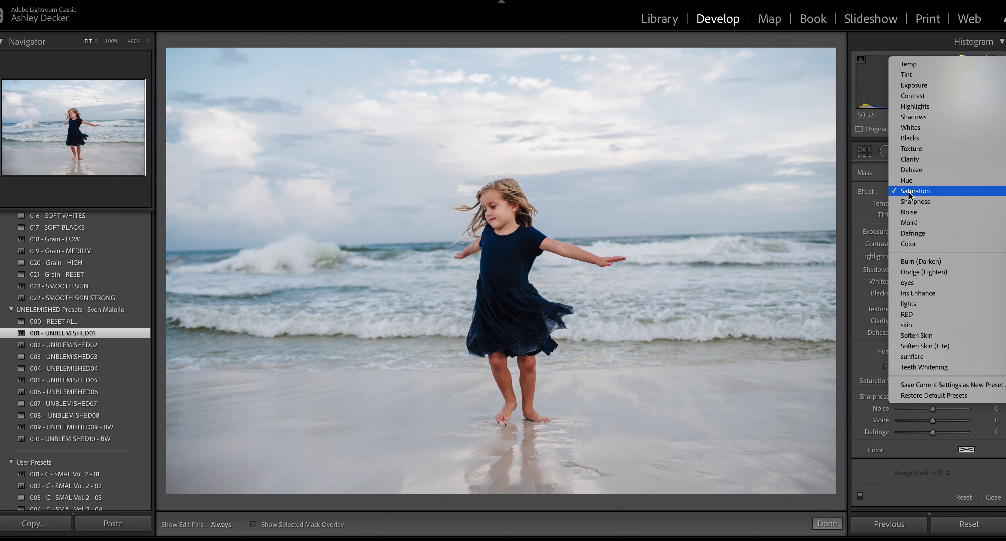
click(827, 523)
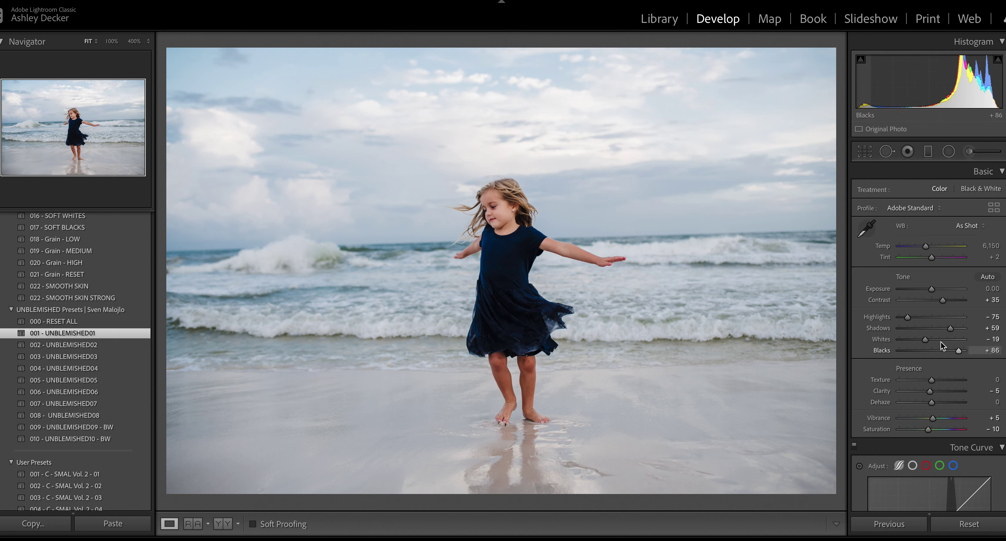
Set Shadows +85, Clarity +3, Dehaze +7, Vibrance +36 and Saturation −6 in Basic
click(959, 327)
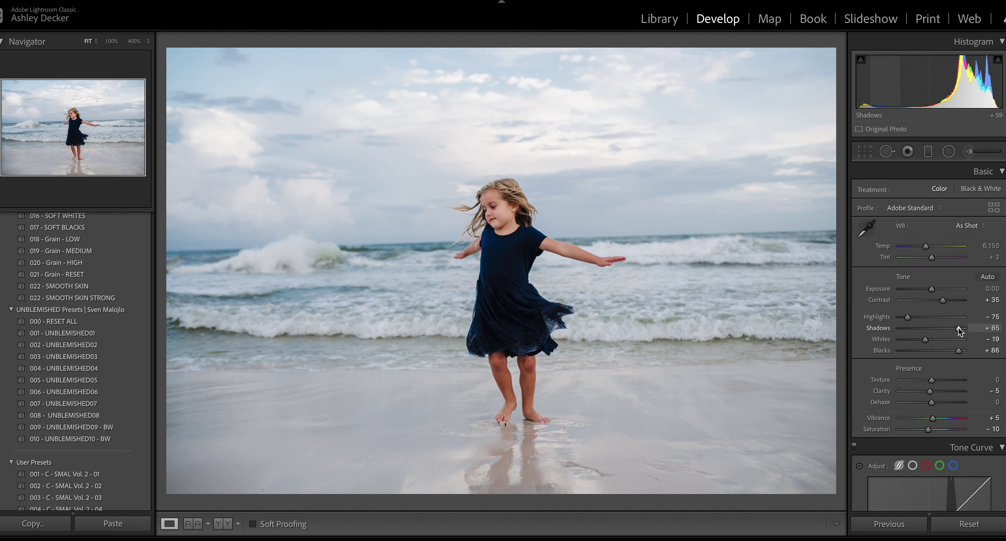
drag(930, 394, 932, 395)
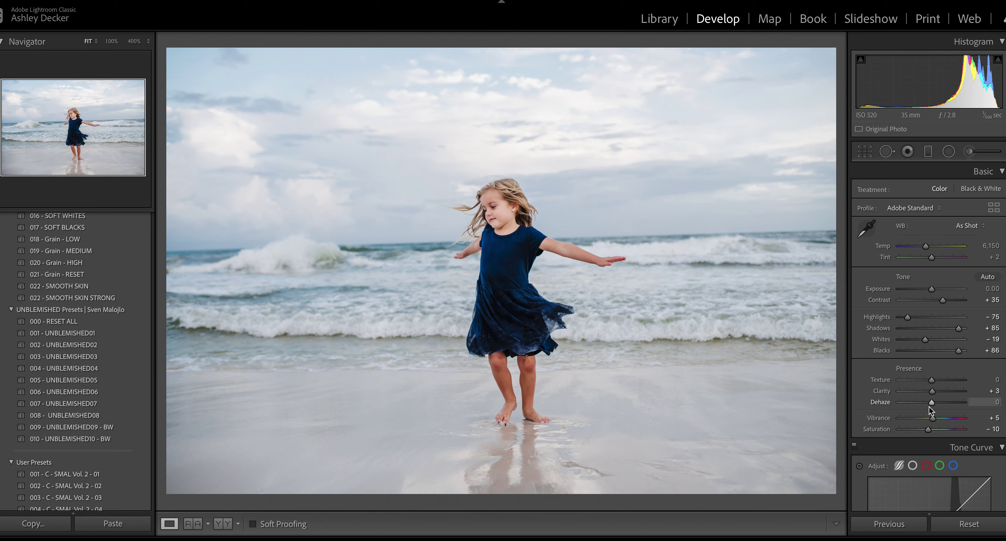
mouse_move(931, 403)
mouse_down()
mouse_move(943, 418)
mouse_move(930, 430)
mouse_up()
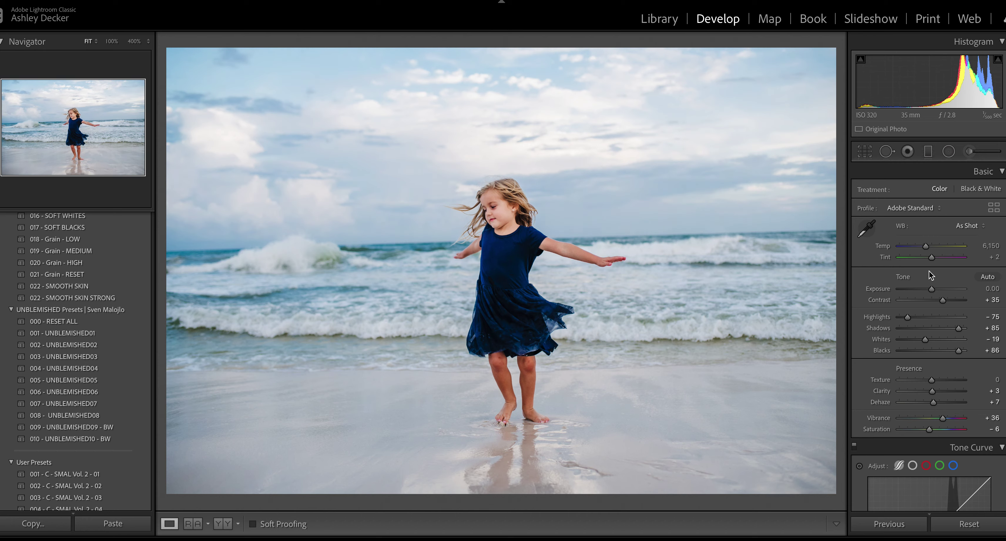
Set Detail Noise Reduction Luminance to 51
scroll(930, 313, down, 2)
scroll(929, 273, down, 5)
scroll(930, 275, down, 4)
scroll(930, 275, down, 5)
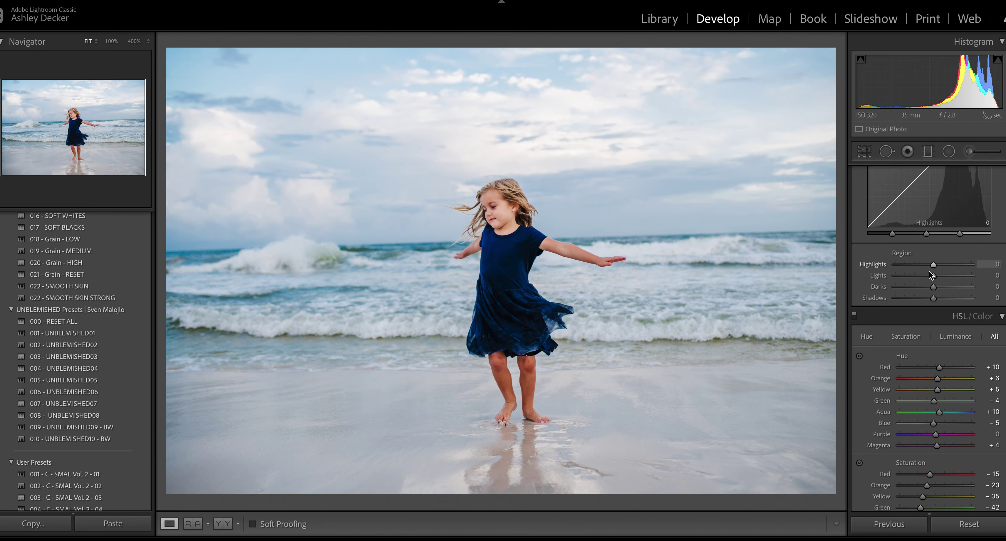
scroll(930, 275, down, 5)
scroll(930, 274, down, 2)
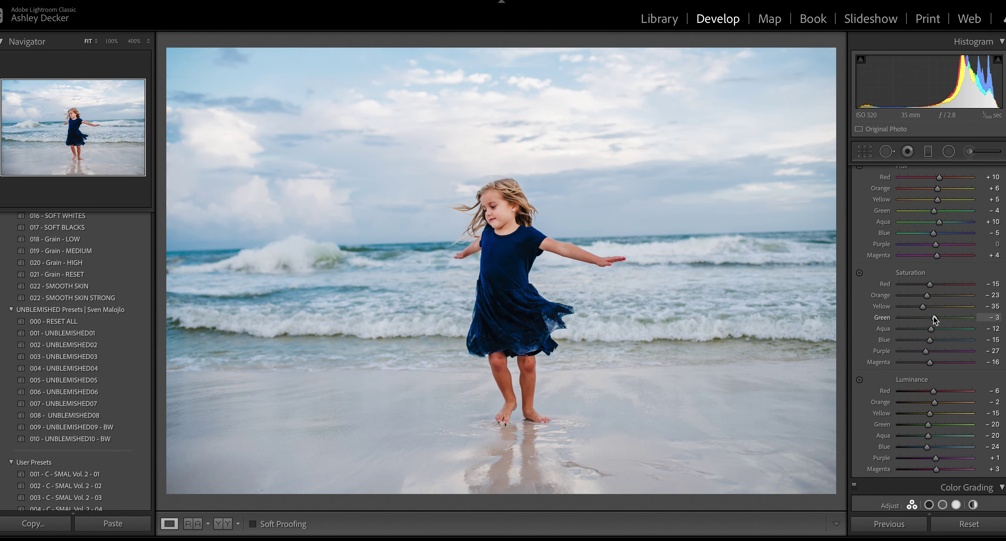
scroll(933, 317, down, 8)
scroll(933, 317, down, 8)
scroll(933, 317, down, 6)
scroll(935, 319, down, 4)
scroll(934, 320, down, 1)
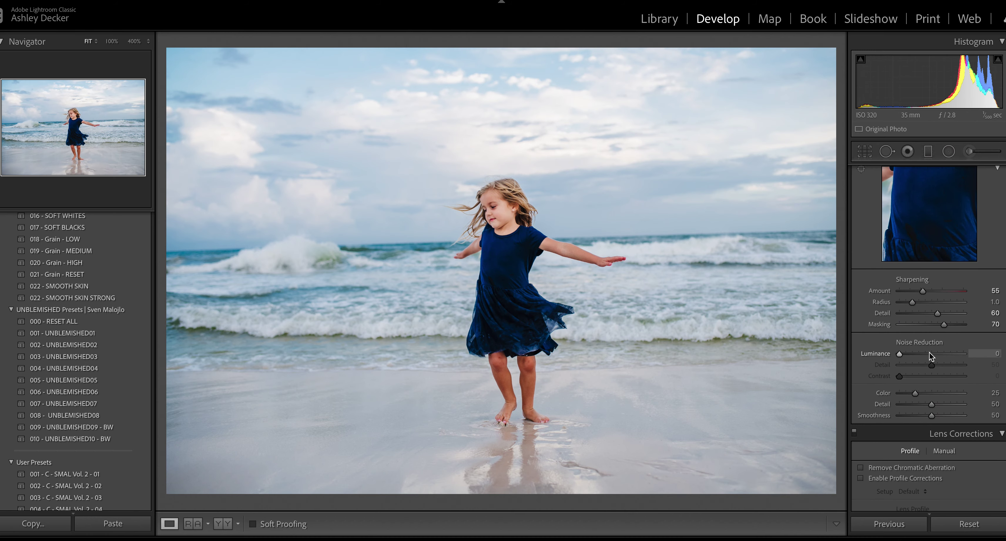
click(932, 353)
Enable Remove Chromatic Aberration and Enable Profile Corrections in Lens Corrections
scroll(933, 356, down, 5)
click(861, 348)
click(862, 358)
Lower Whites to −37 in the Basic panel
scroll(890, 343, down, 6)
scroll(890, 342, down, 7)
scroll(890, 343, down, 7)
scroll(890, 343, down, 1)
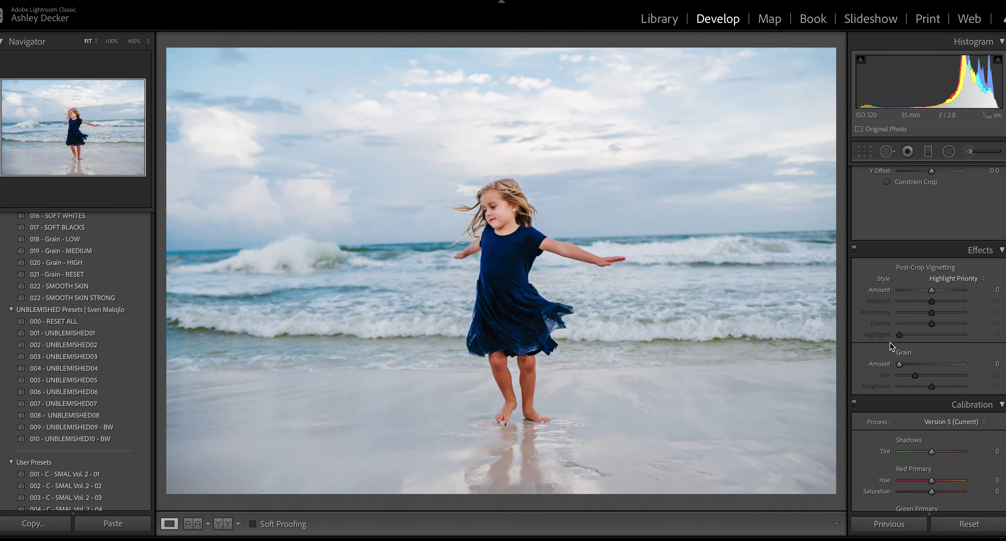
scroll(910, 317, down, 3)
scroll(910, 317, up, 10)
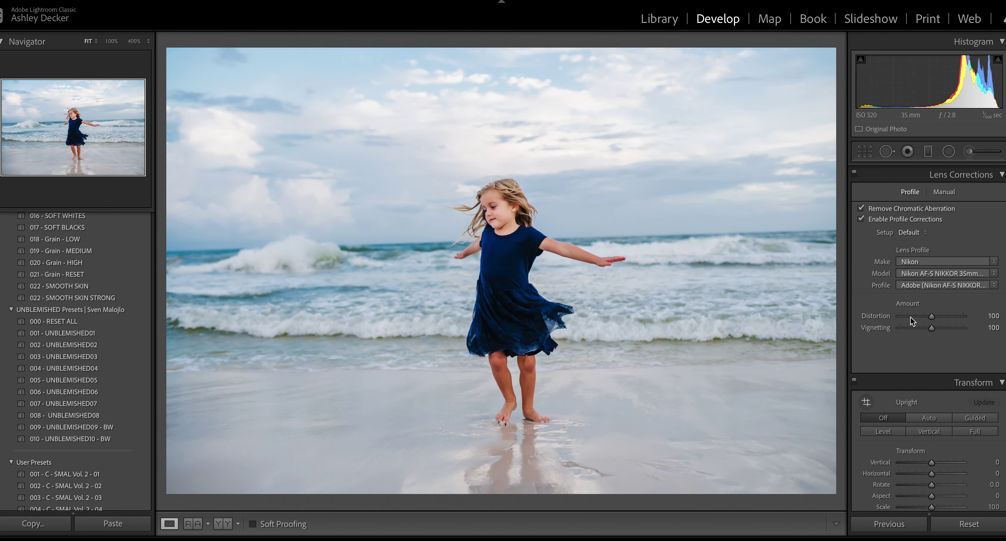
scroll(910, 317, up, 12)
scroll(910, 317, up, 10)
scroll(911, 317, up, 10)
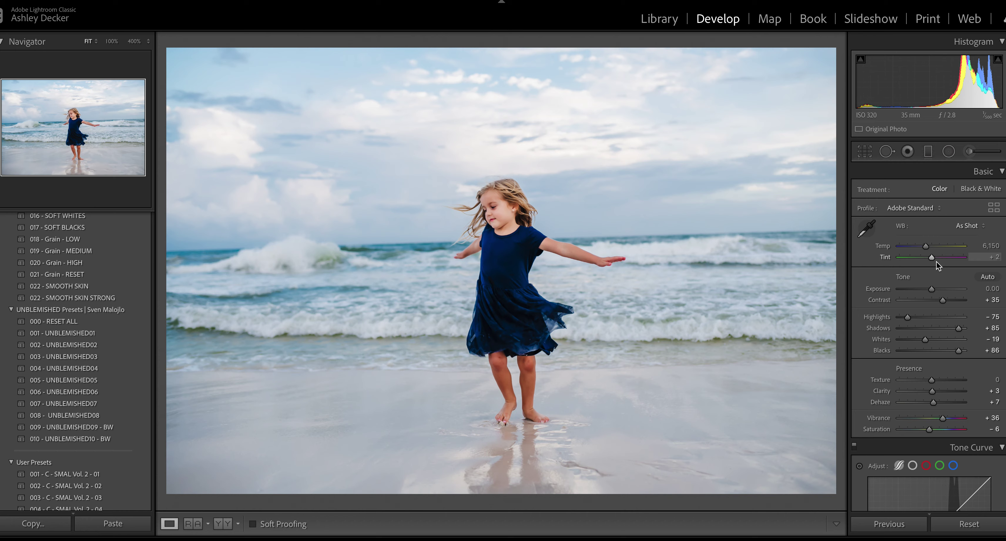
click(919, 340)
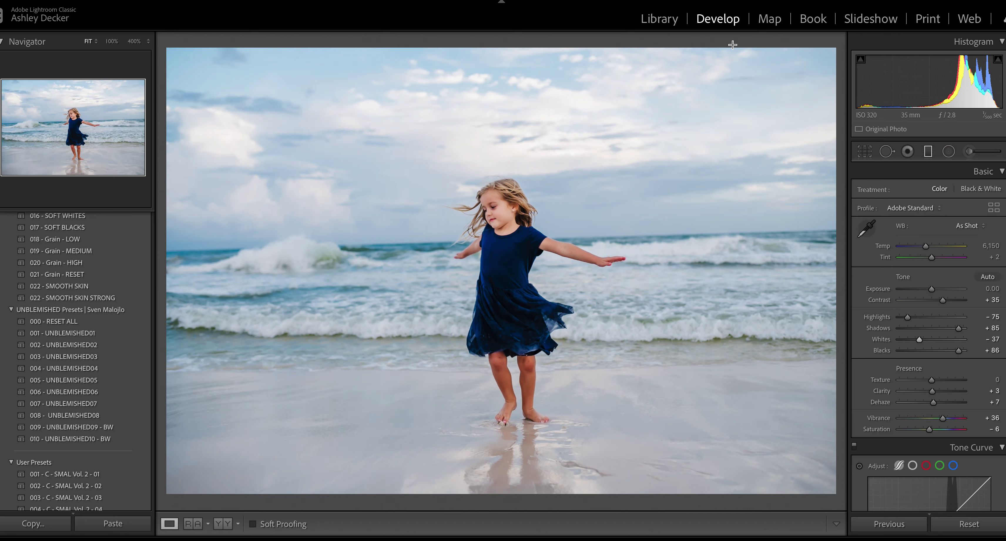
Add two sky graduated filters: a Burn filter at Exposure −1.19 and a slightly warmer one
key(m)
drag(733, 45, 672, 252)
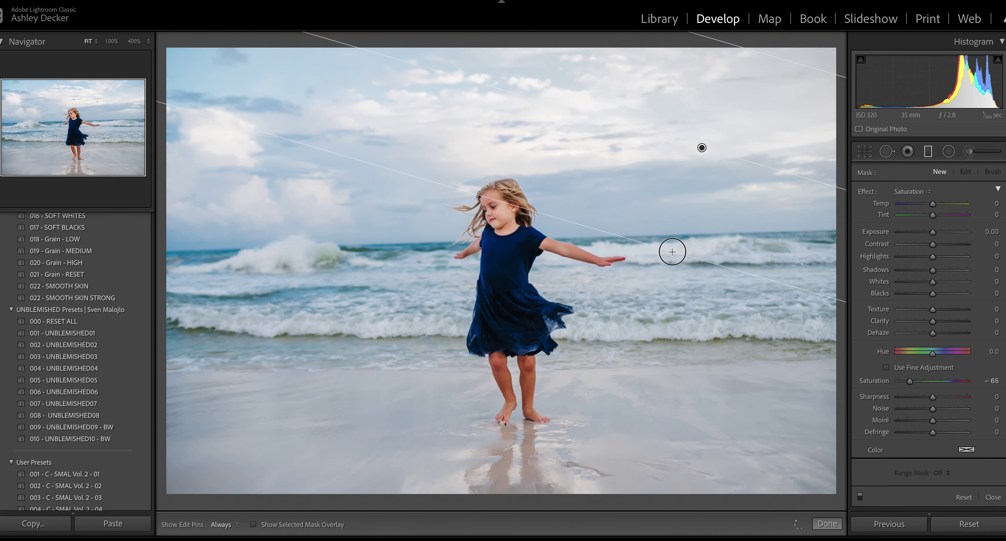
click(902, 192)
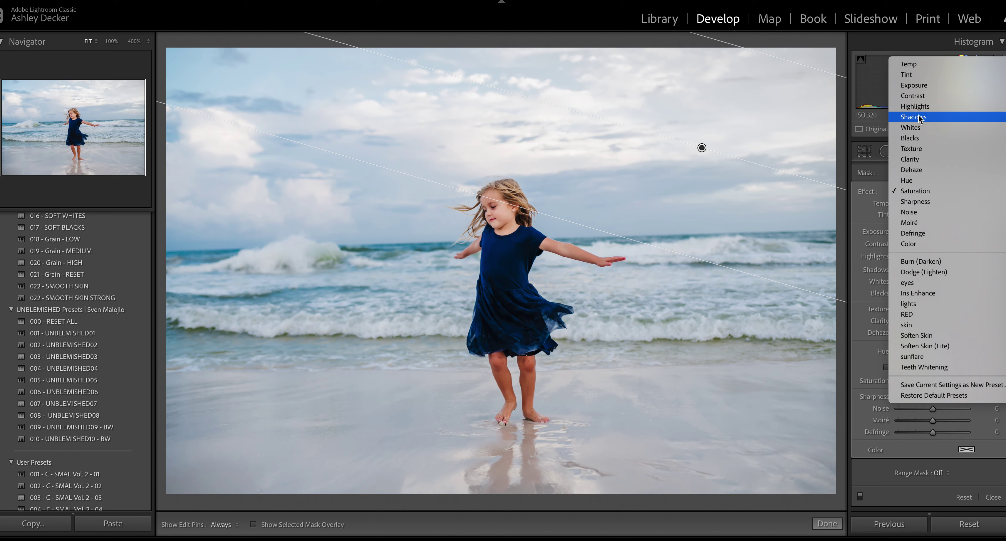
click(926, 261)
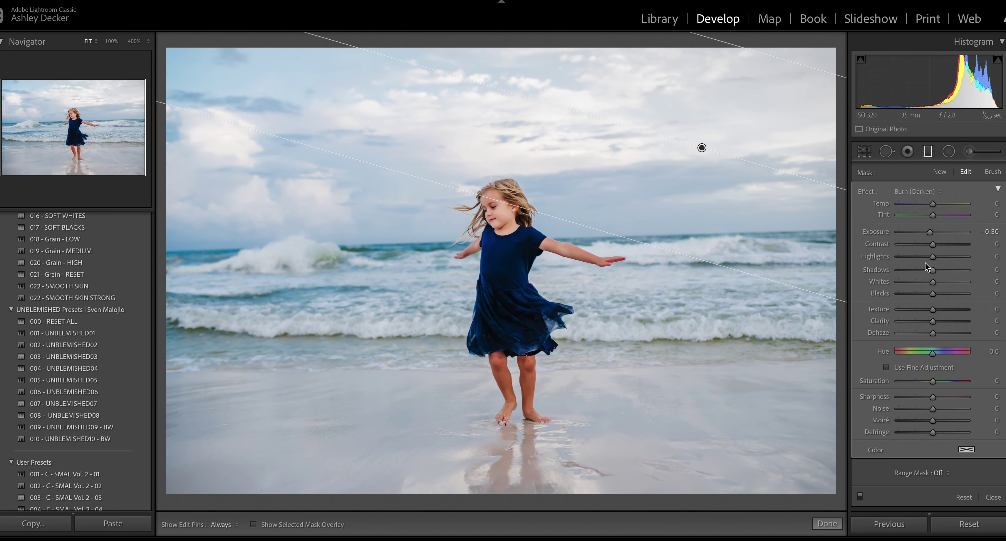
click(923, 233)
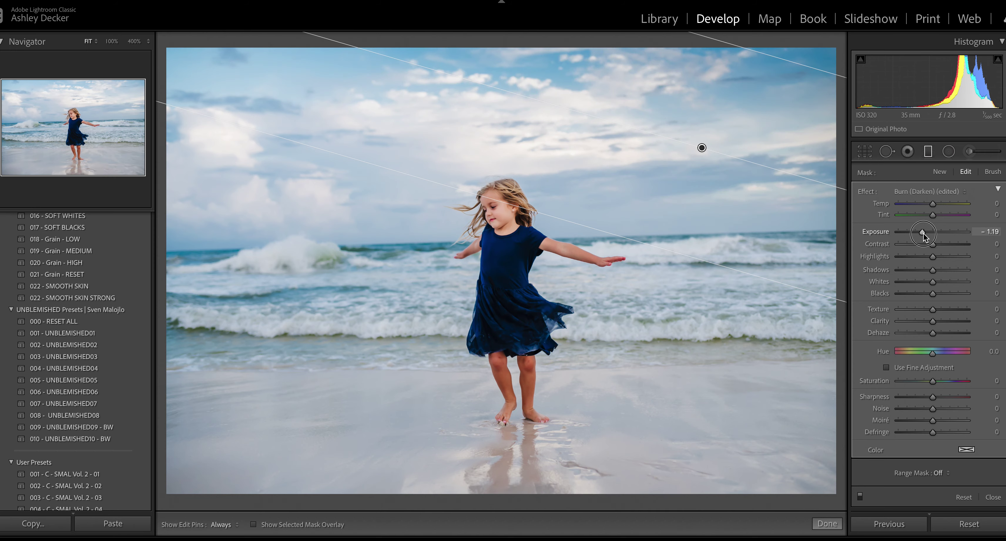
drag(319, 47, 406, 242)
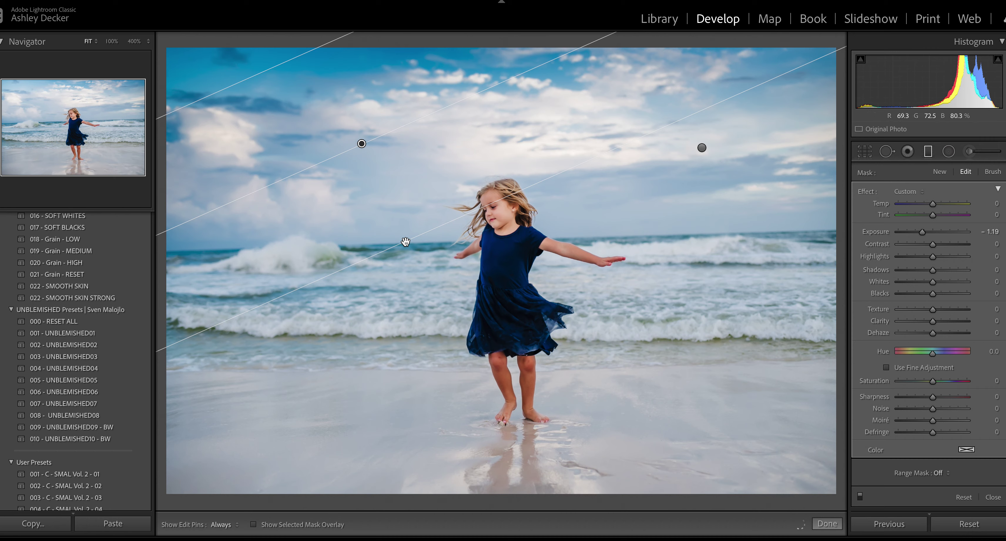
click(941, 205)
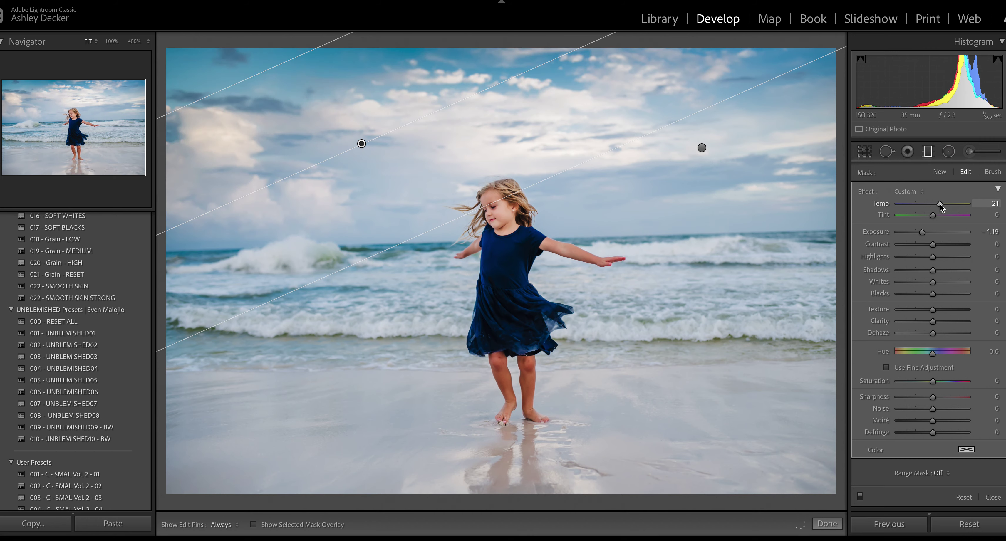
Add a lower-right foreground filter with Exposure 0.18, some Dehaze and slight warmth
drag(690, 492, 589, 386)
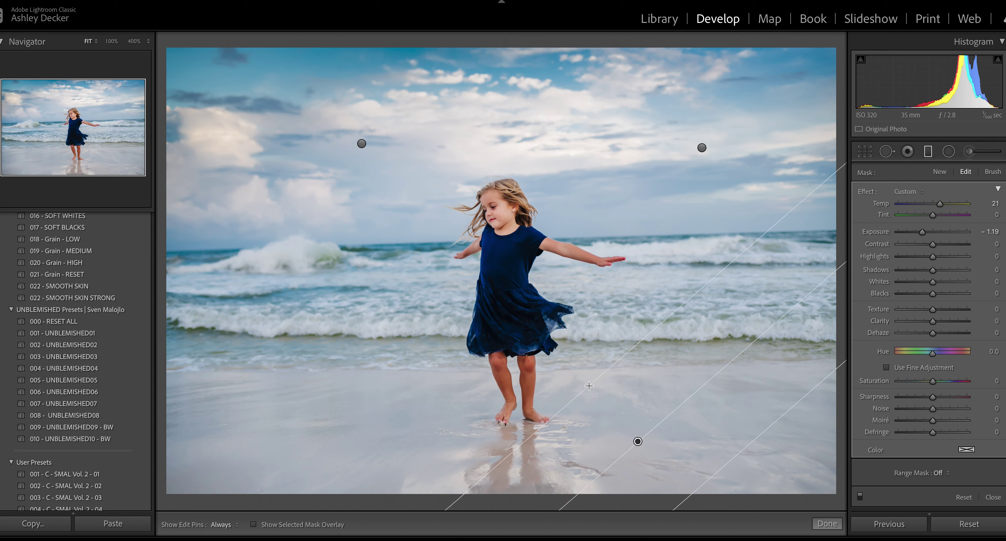
click(939, 333)
click(935, 232)
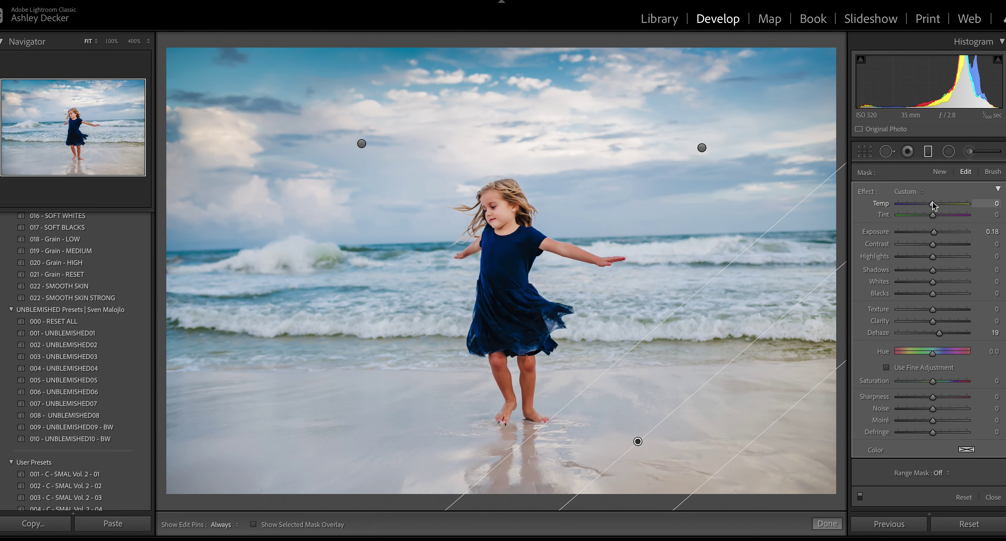
drag(933, 205, 936, 206)
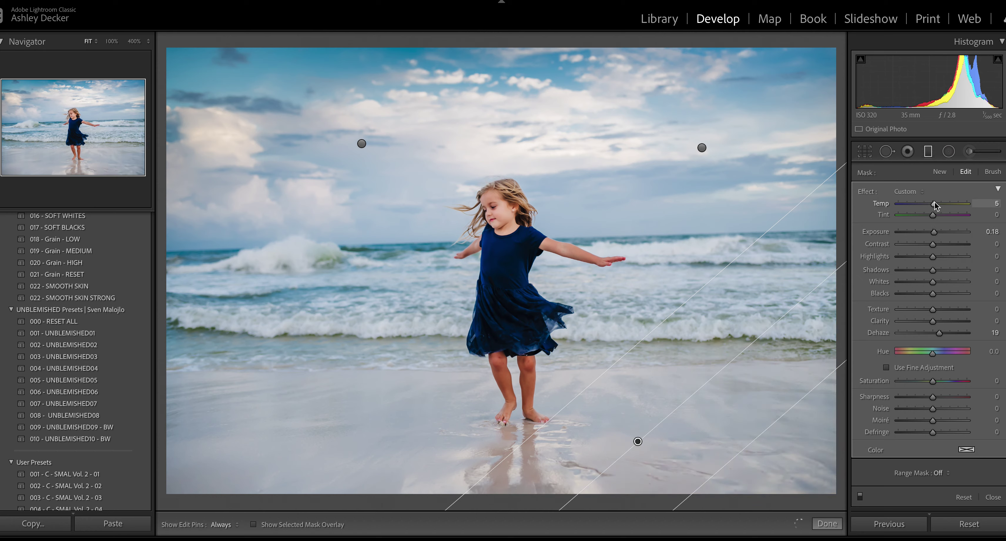
Add a lower-left graduated filter with Dehaze raised to about 27, and finish filtering
drag(417, 502, 442, 358)
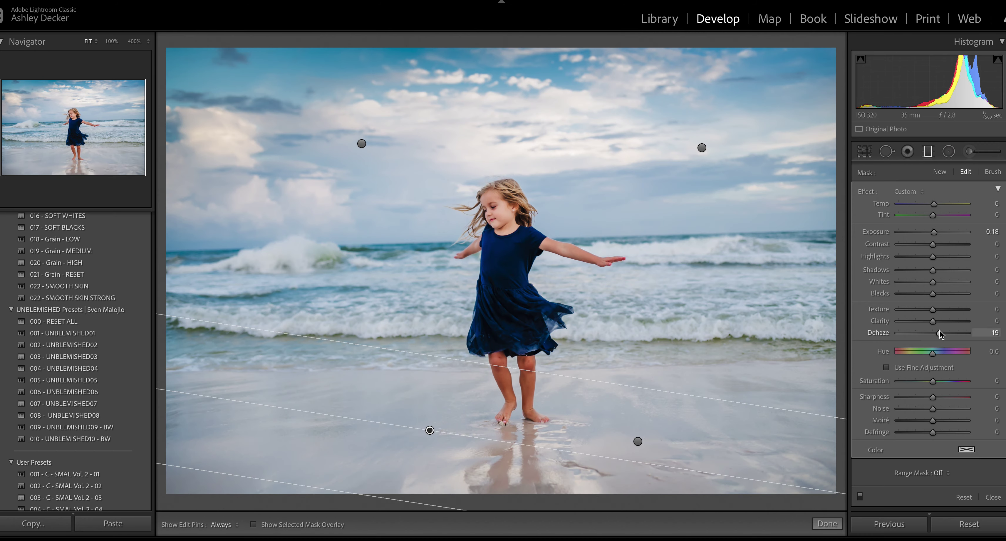
drag(940, 332, 942, 332)
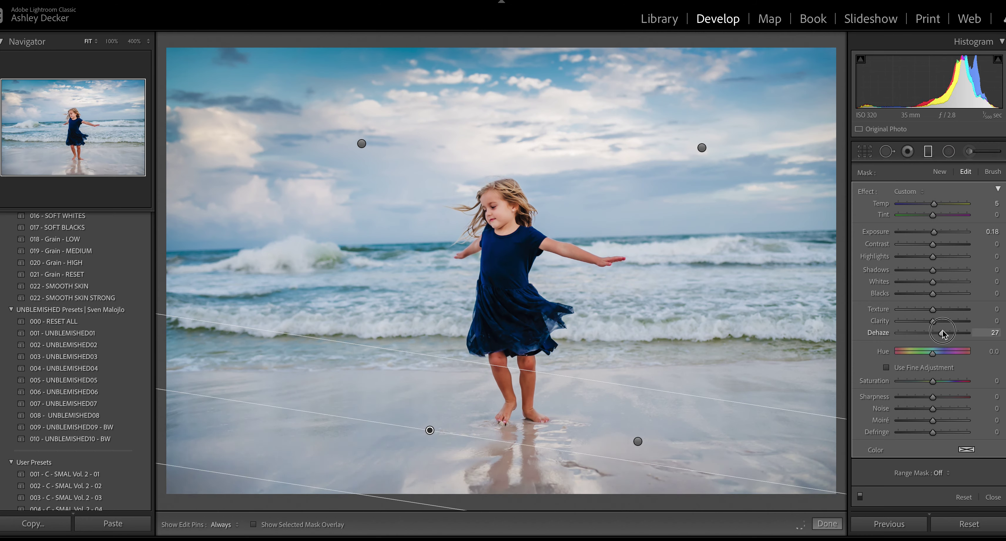
click(827, 523)
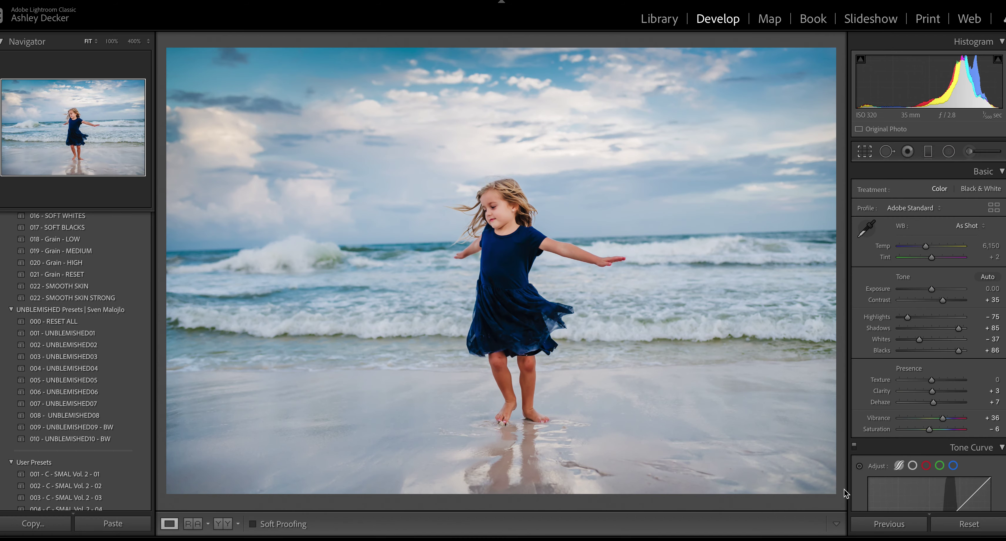
Straighten and crop the photo, refining the rotation angle to 1.88
key(m)
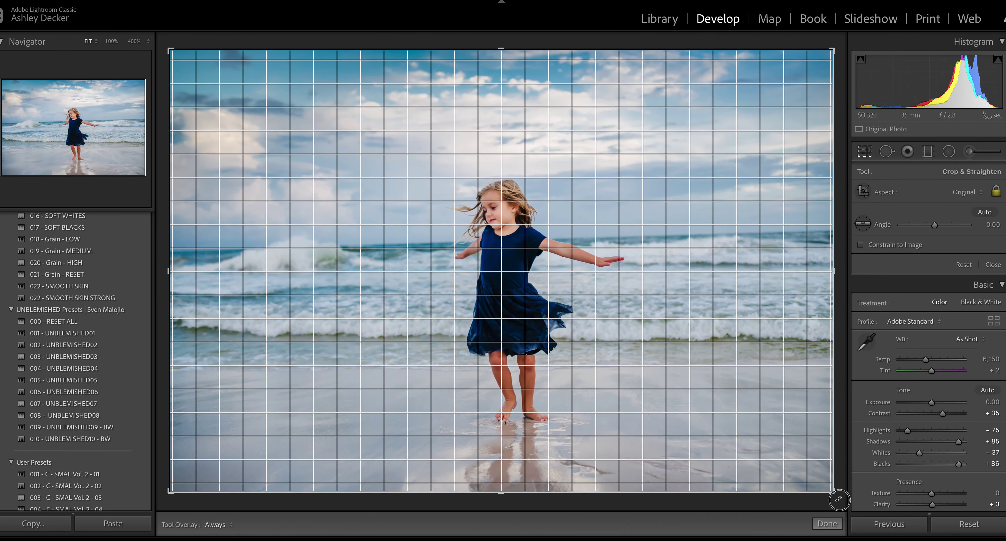
drag(839, 500, 831, 513)
click(827, 524)
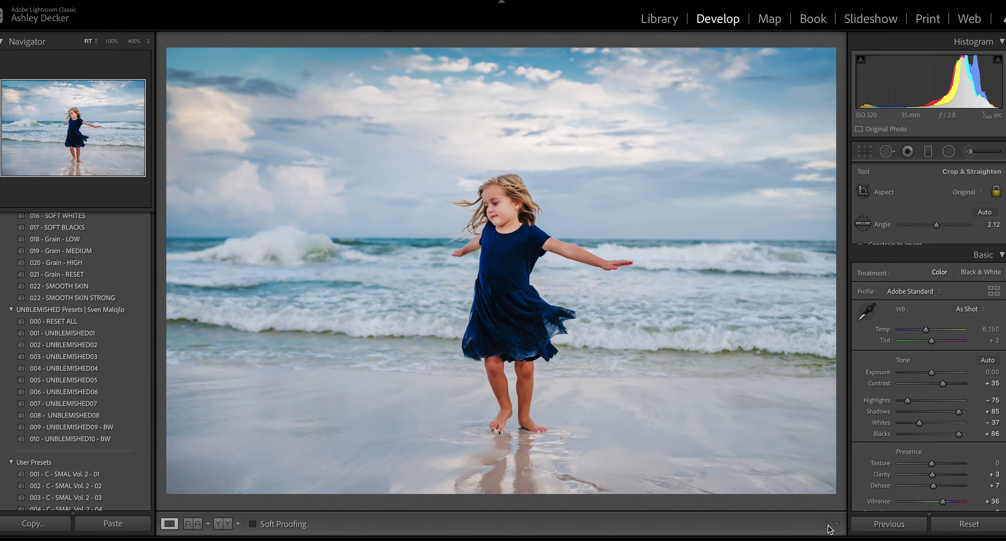
click(870, 150)
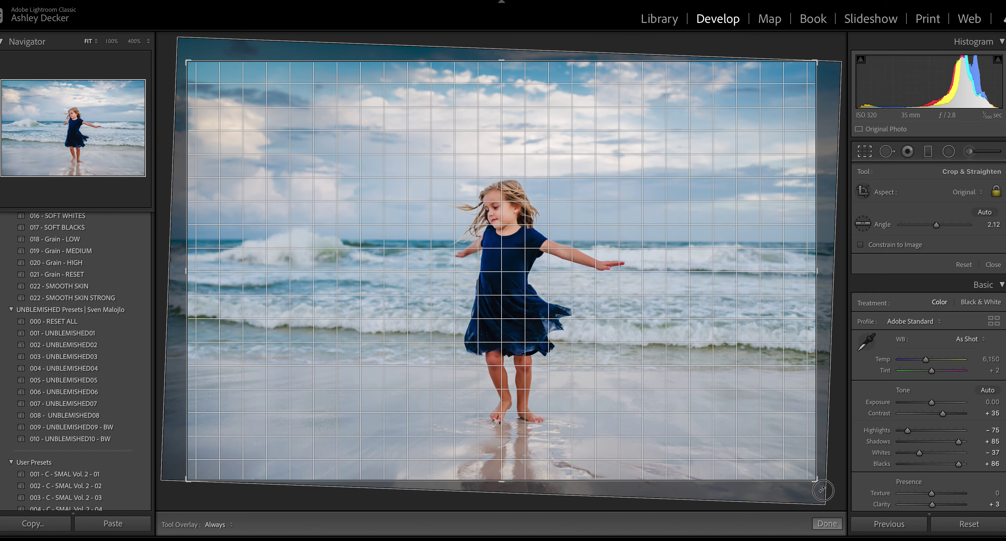
drag(824, 491, 825, 490)
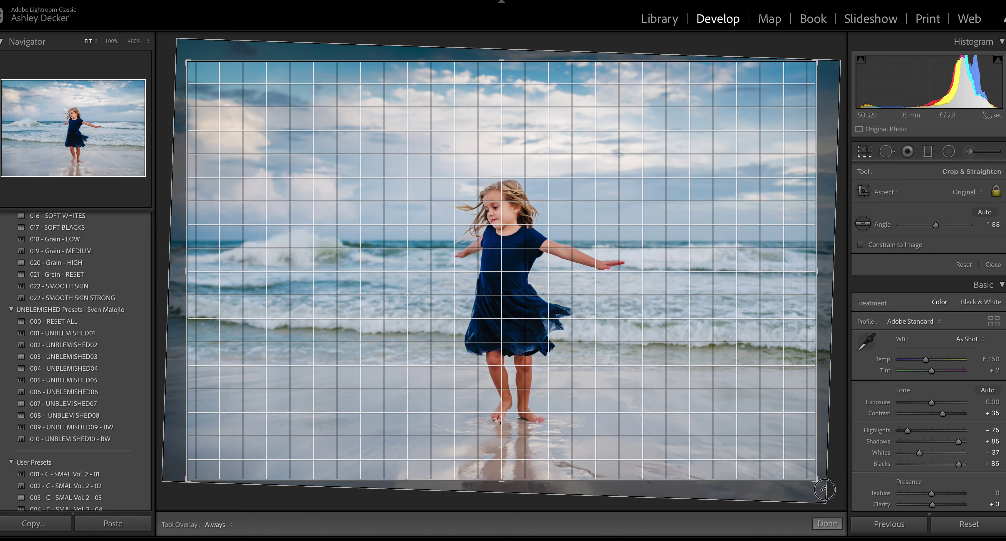
click(828, 523)
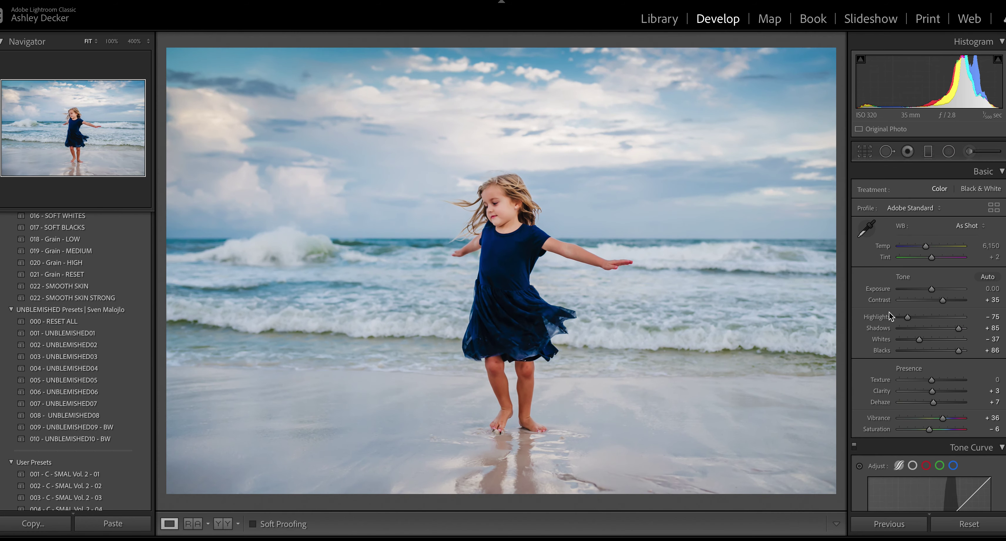
Draw a radial filter ellipse around the girl, covering her head and body
click(949, 151)
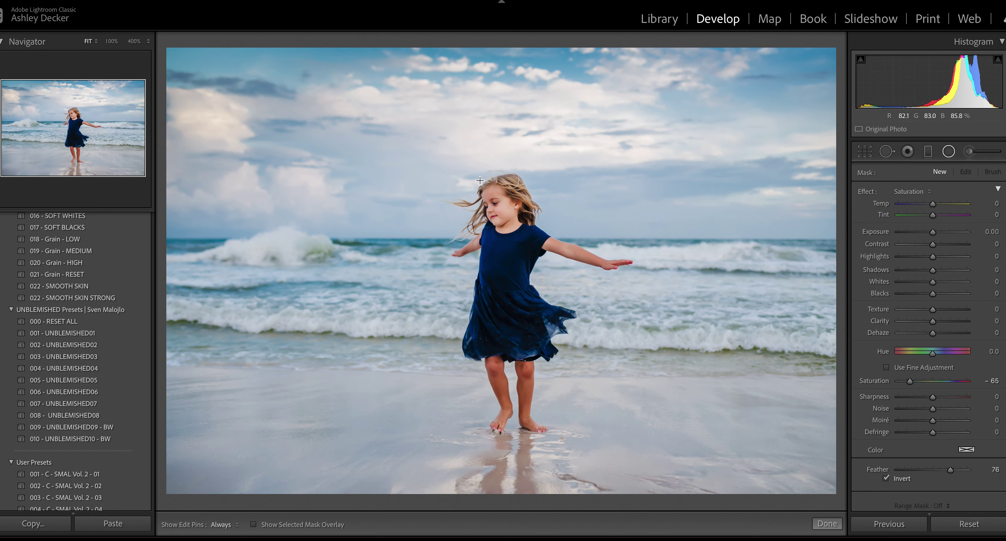
drag(487, 177, 600, 379)
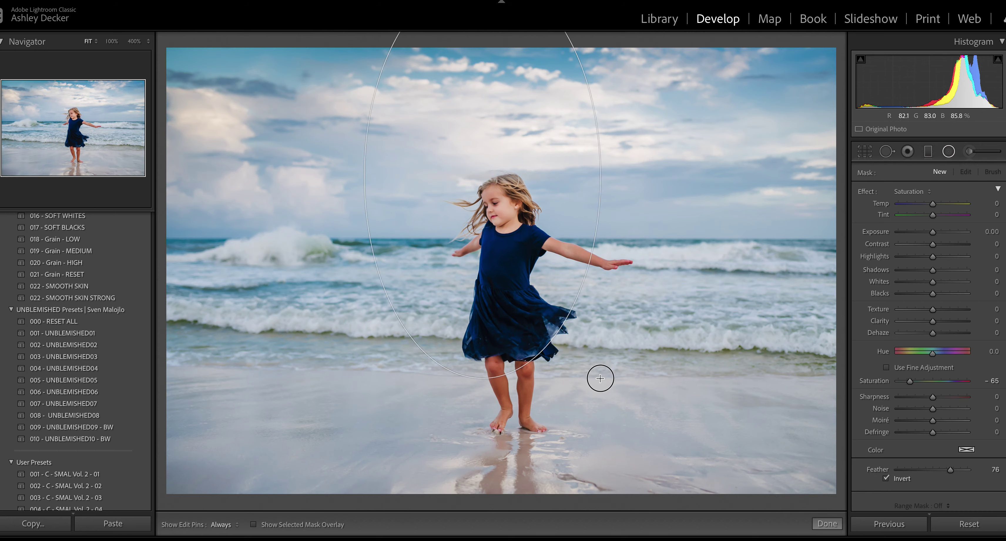
drag(482, 176, 529, 290)
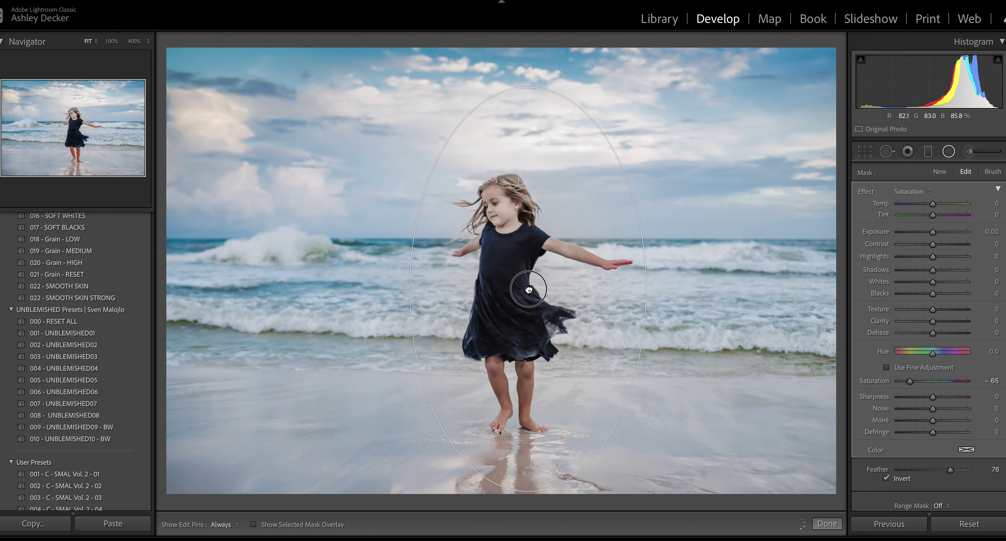
Give the radial filter the Shadows preset with Shadows 25 and Texture 30
click(915, 191)
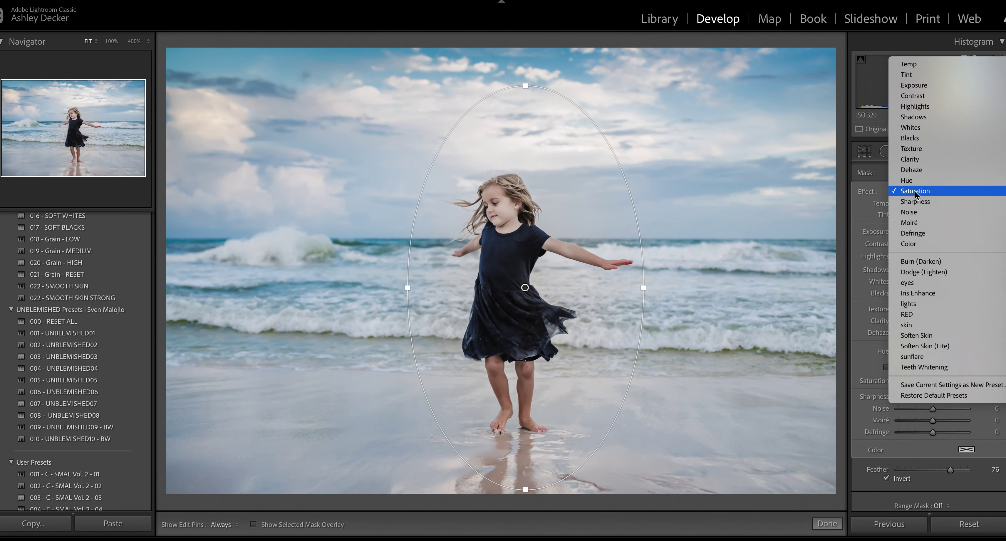
click(923, 119)
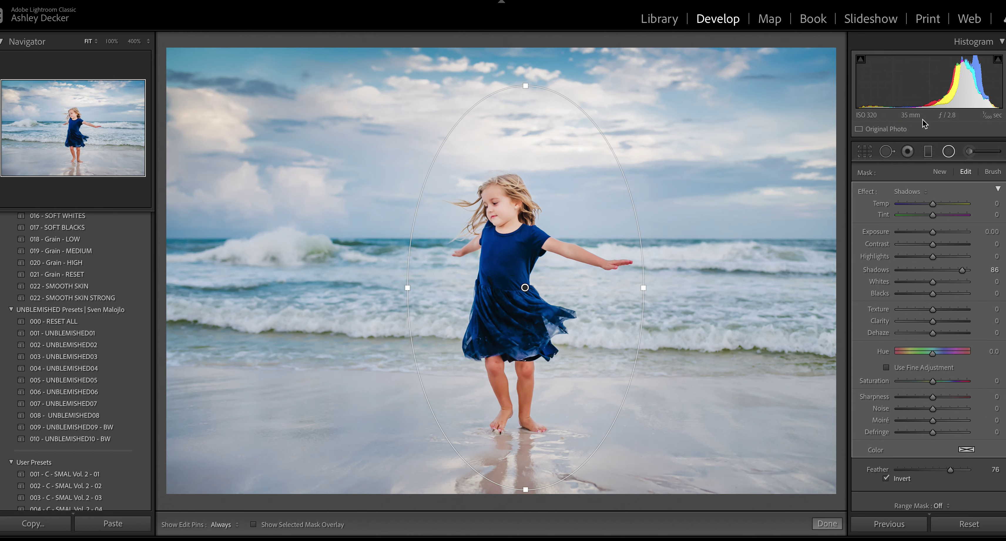
click(941, 269)
click(943, 310)
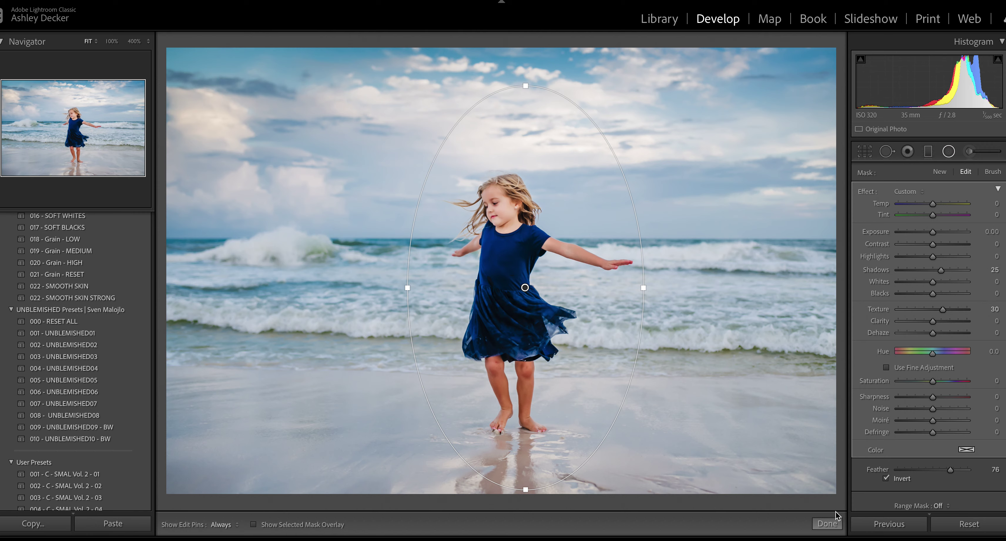
click(834, 524)
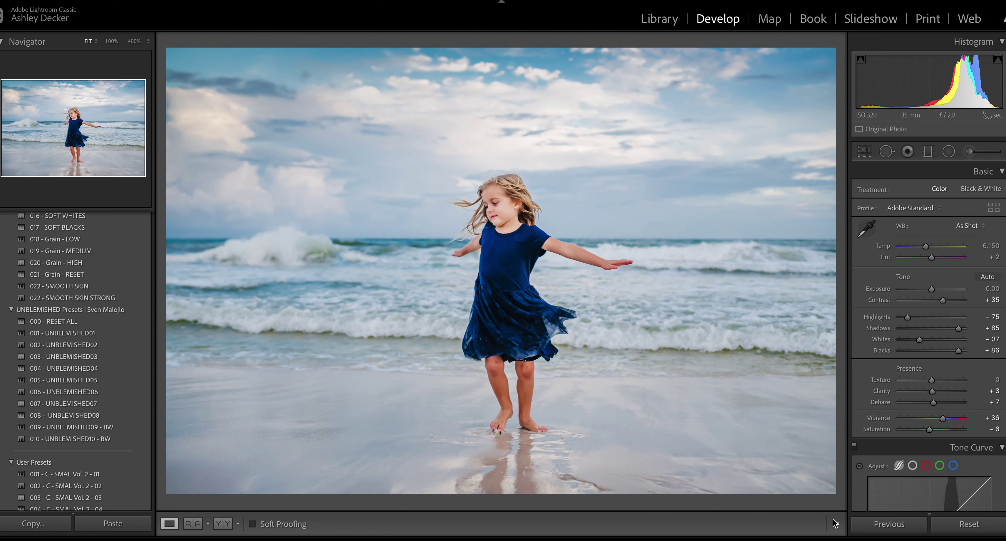
Reduce overall Shadows to +66
click(953, 329)
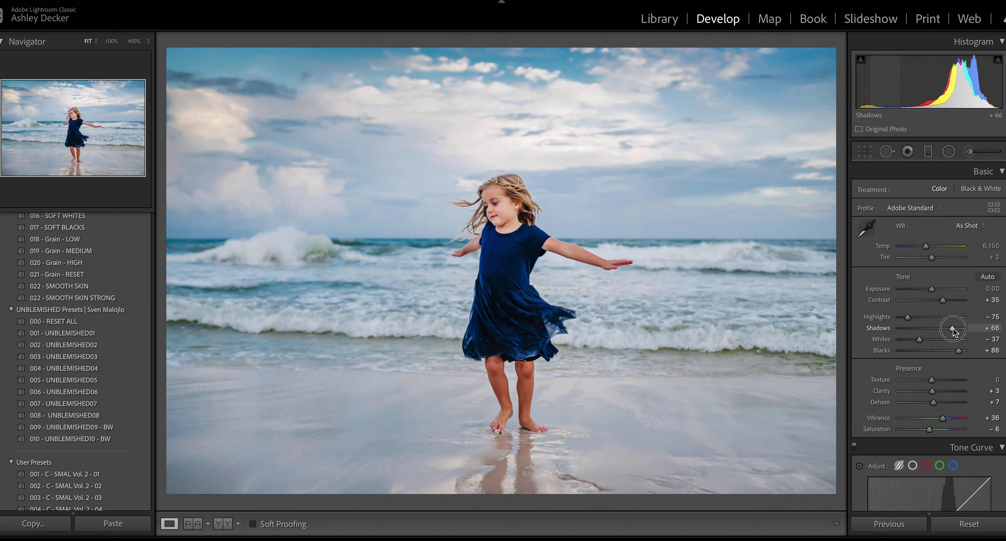
scroll(946, 264, down, 3)
scroll(946, 264, down, 5)
scroll(946, 265, down, 5)
scroll(946, 264, down, 3)
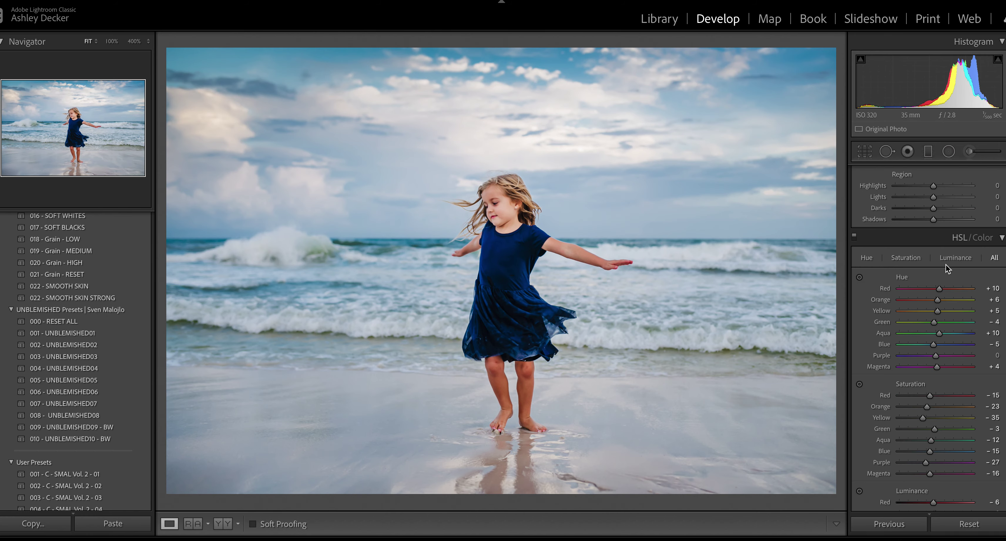
scroll(946, 264, down, 3)
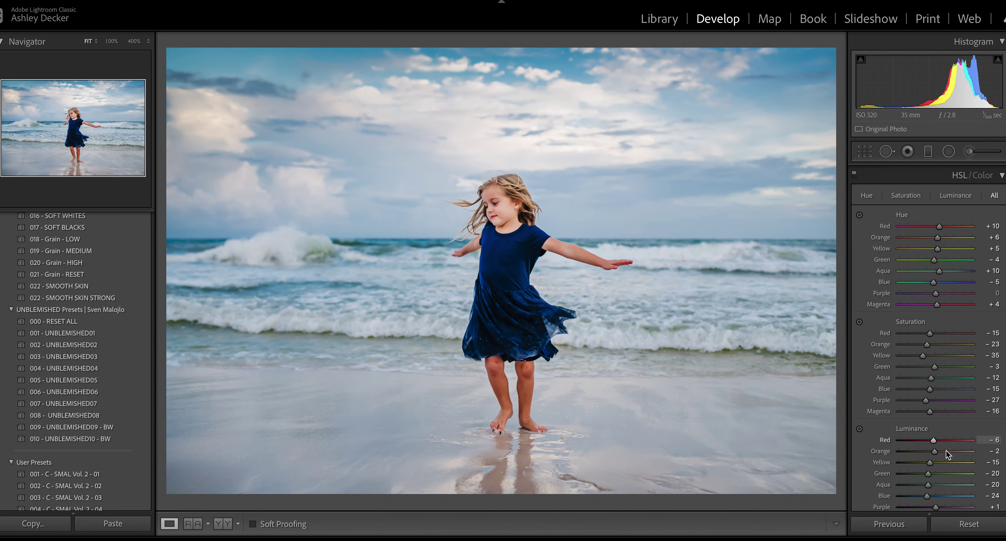
Set HSL Blue luminance to +3 and Aqua luminance to +28, then zoom in on the girl's face
click(958, 496)
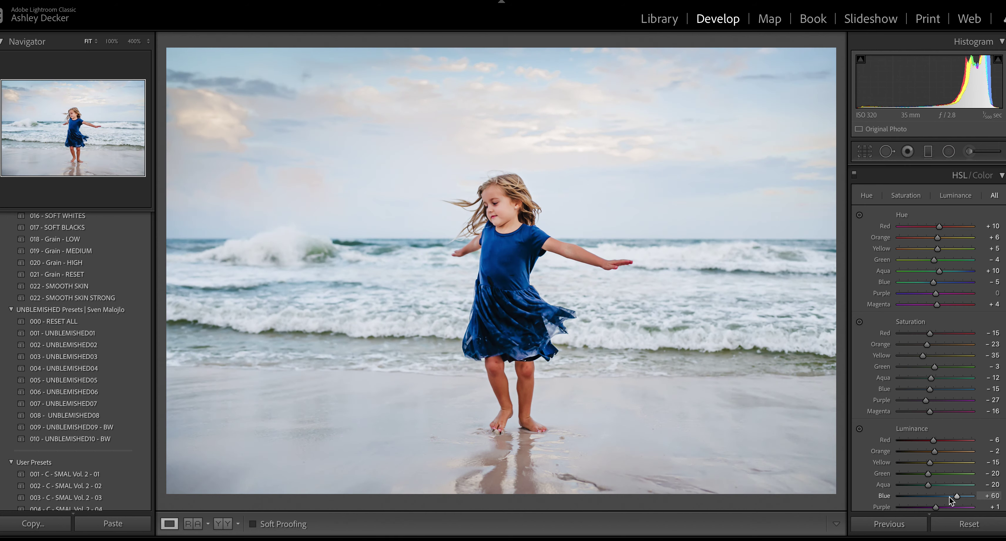
click(936, 496)
click(961, 485)
drag(935, 485, 946, 485)
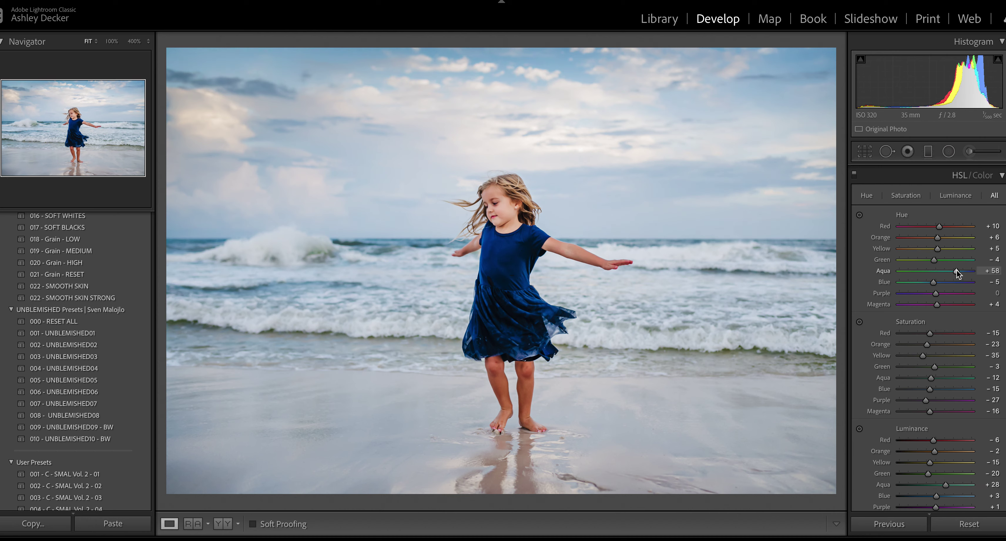
click(508, 207)
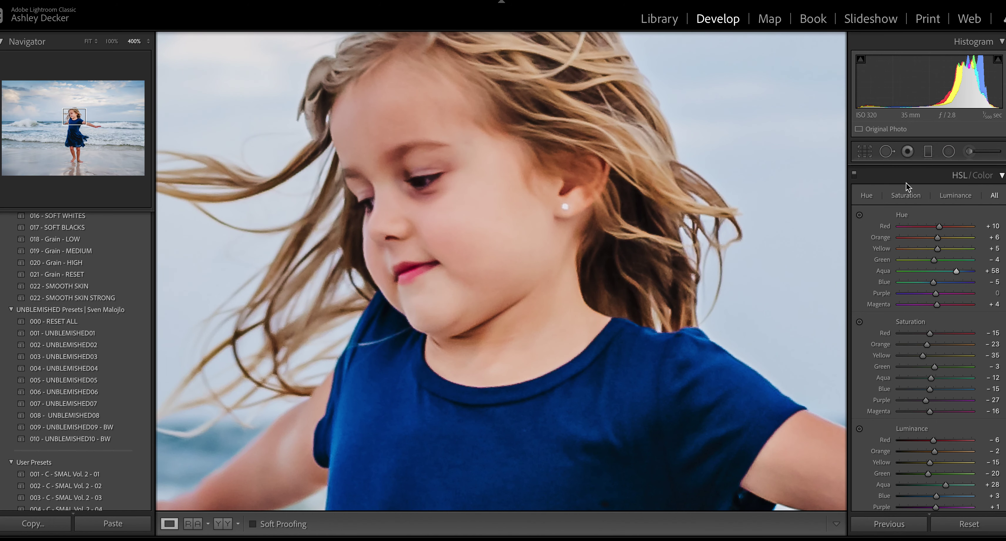
Choose the skin Adjustment Brush preset and paint smoothing over the girl's neck and arm
key(k)
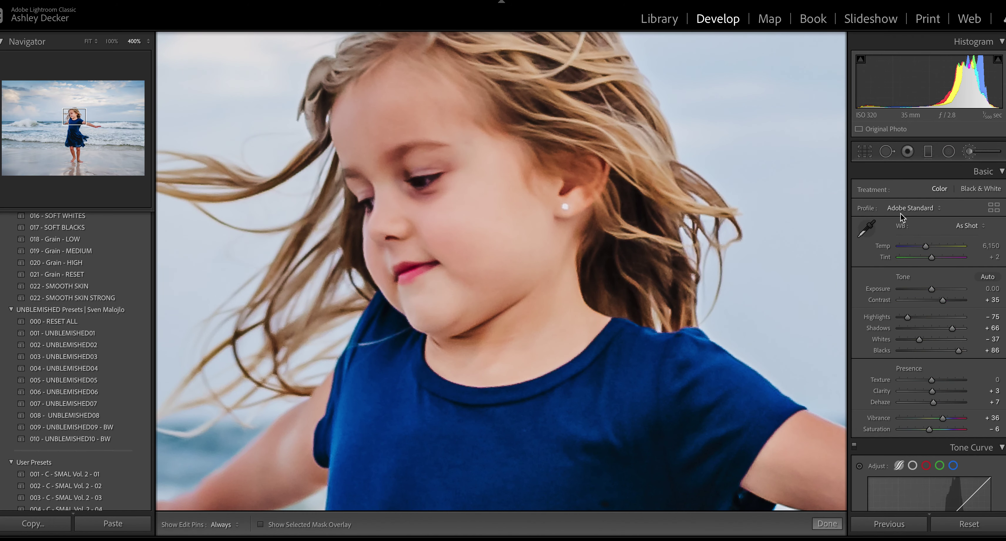
click(919, 191)
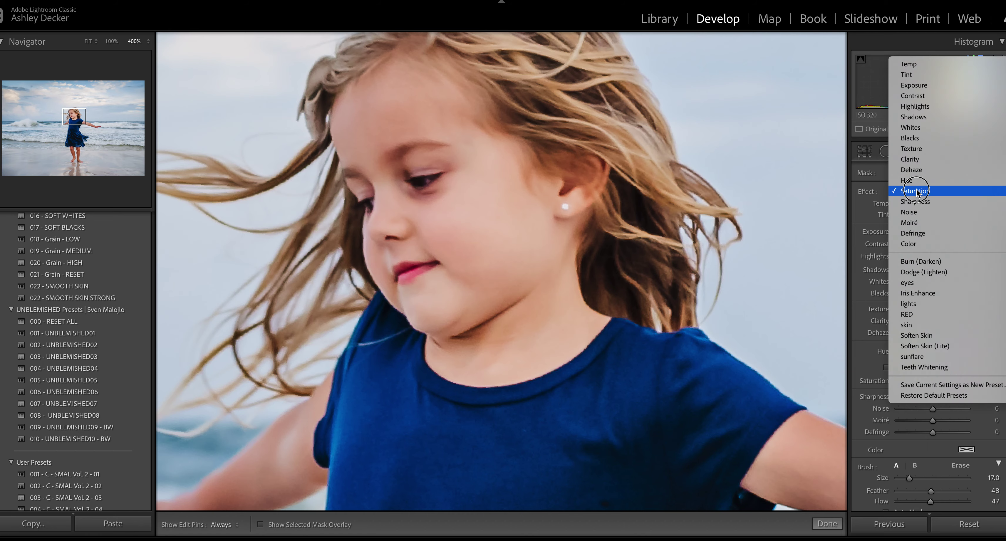
click(907, 325)
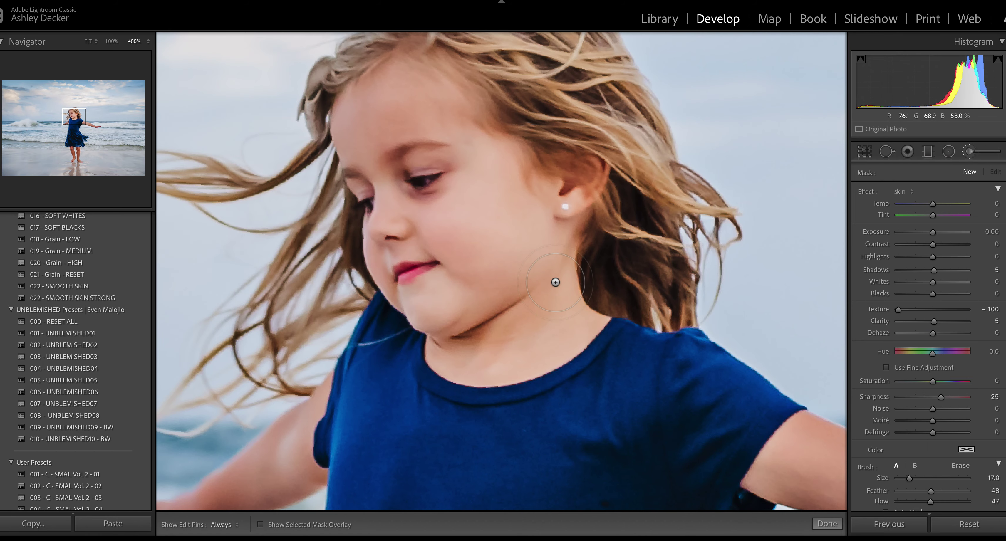
key(h)
click(72, 121)
drag(72, 121, 89, 127)
key(h)
drag(321, 152, 333, 133)
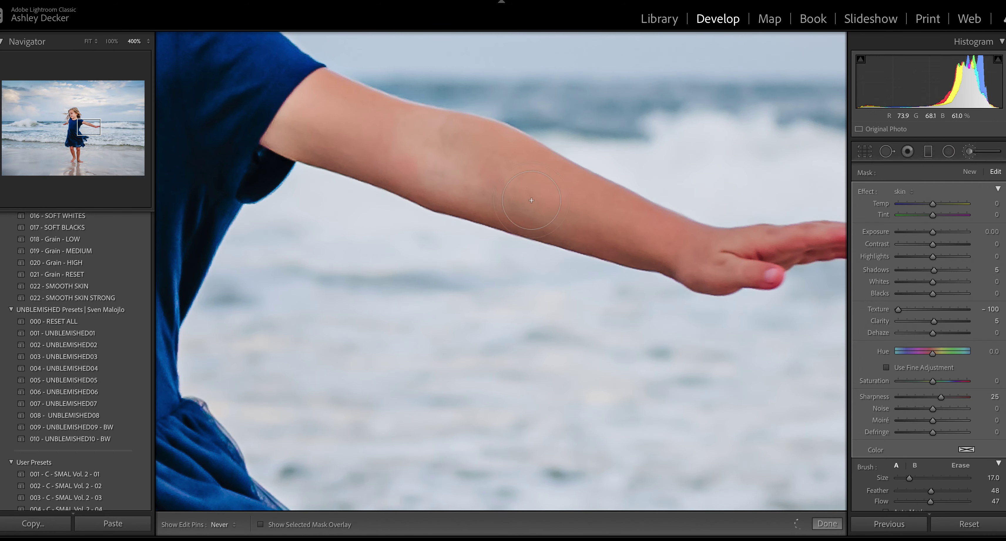
drag(648, 241, 623, 209)
key(h)
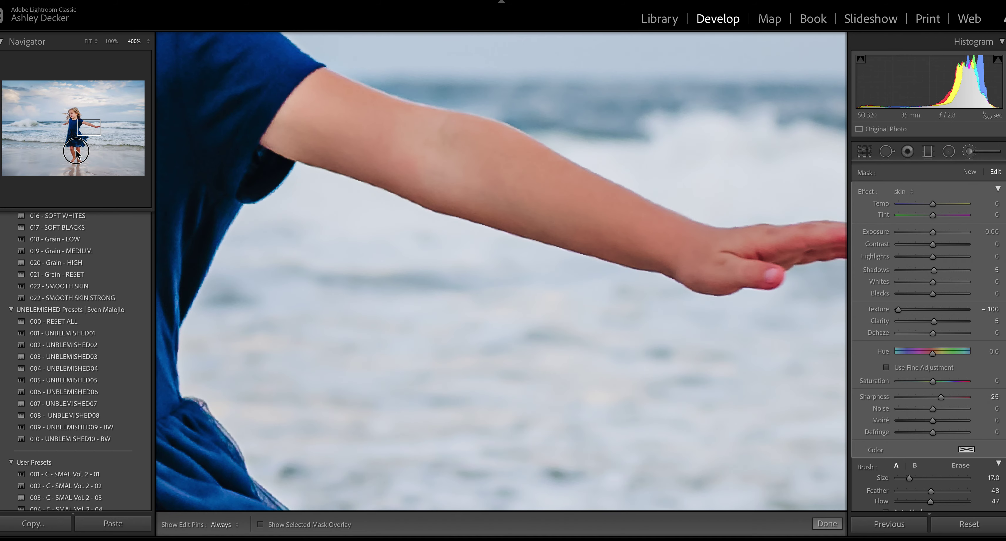
Pan to the girl's knees and paint skin smoothing over the red knee blemish
click(76, 154)
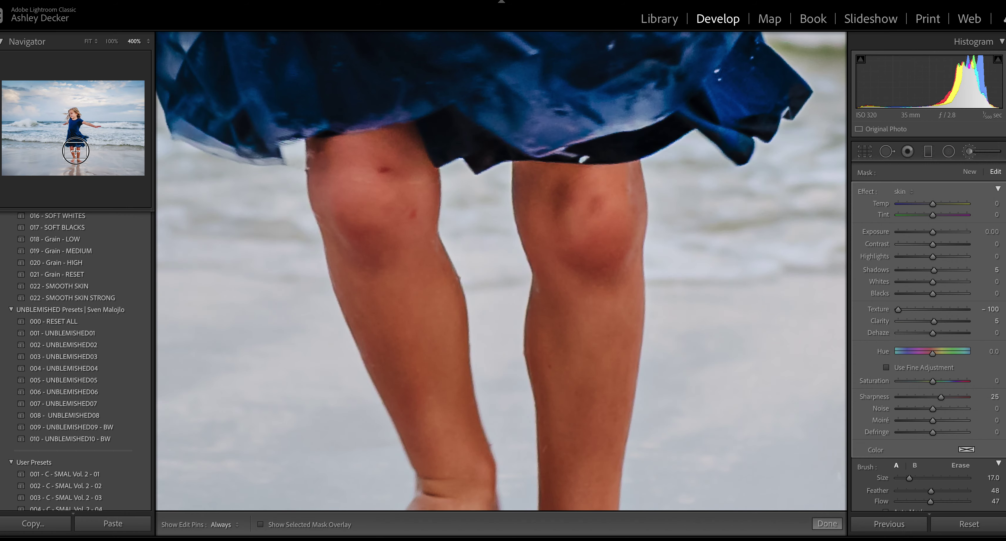
drag(76, 152, 76, 153)
key(h)
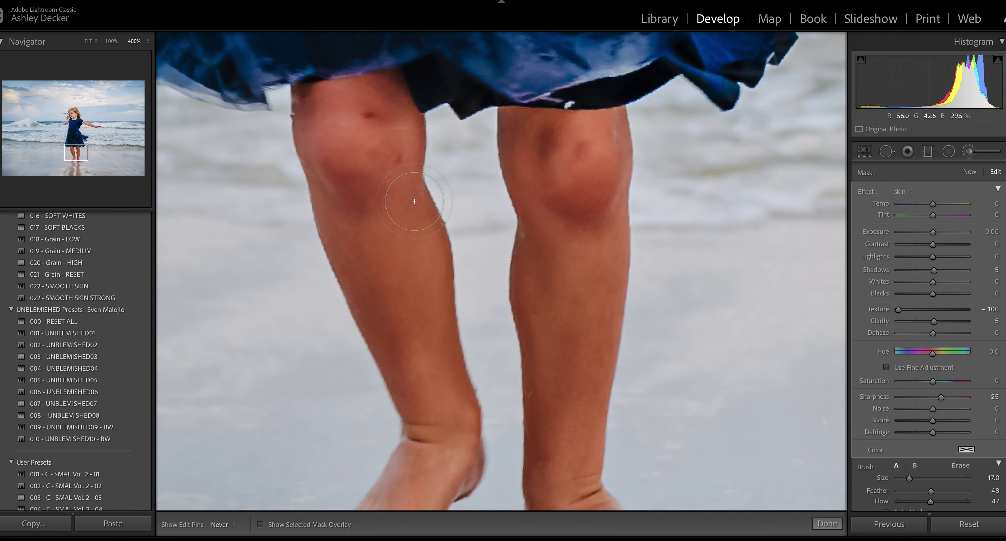
drag(382, 118, 361, 114)
key(h)
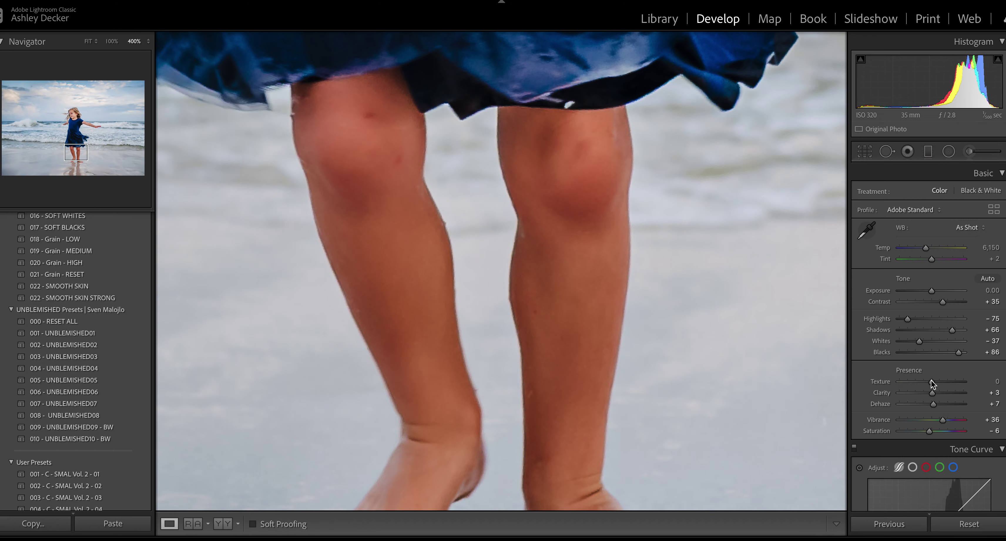
Fit the whole photo in view and undo the accidental Shadows change
scroll(931, 384, down, 5)
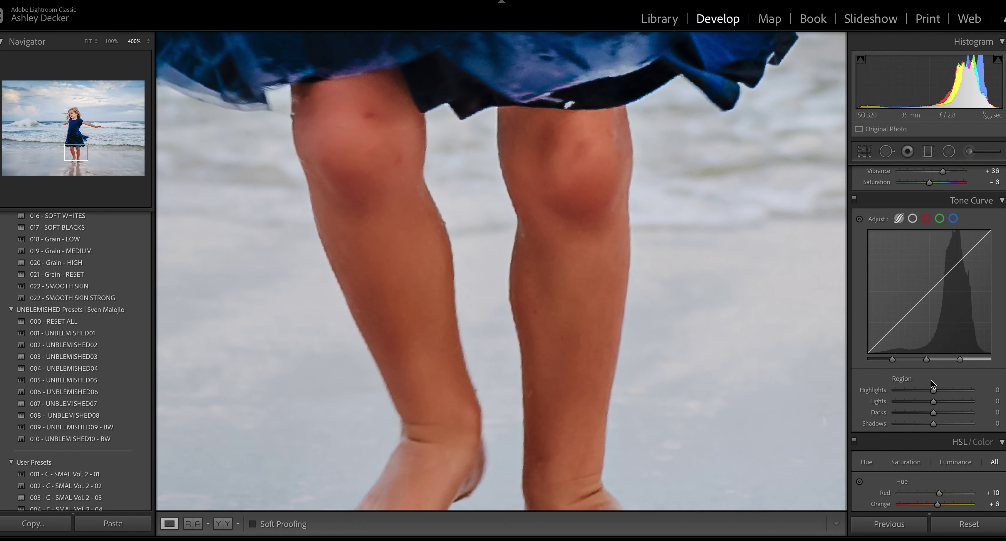
scroll(932, 384, down, 1)
scroll(932, 383, down, 3)
scroll(932, 384, down, 2)
scroll(932, 384, down, 3)
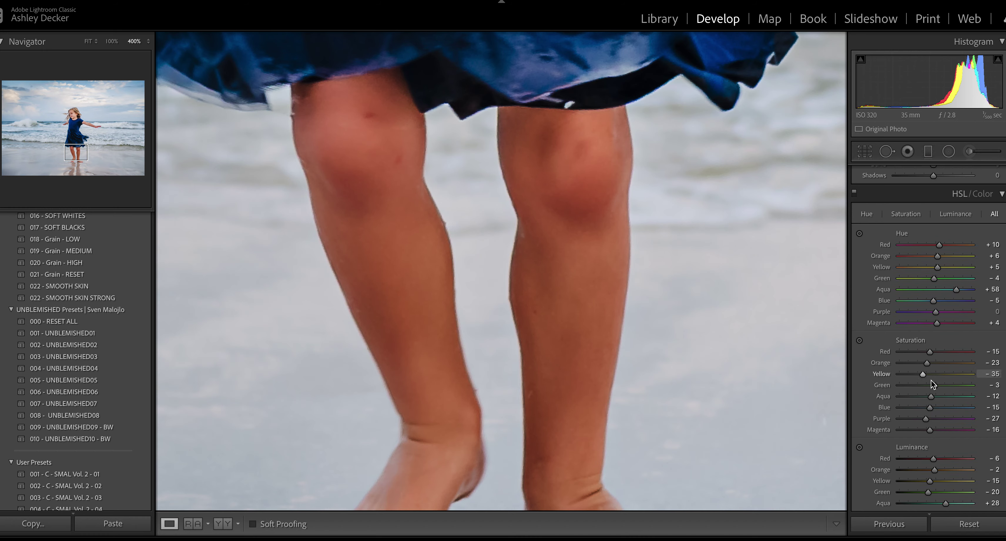
scroll(930, 380, down, 3)
scroll(930, 380, down, 3)
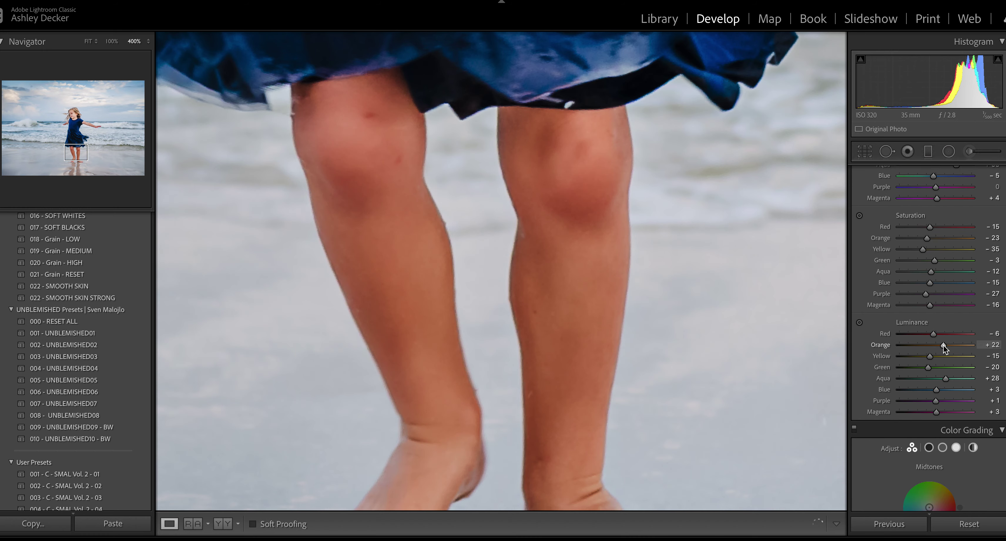
click(749, 375)
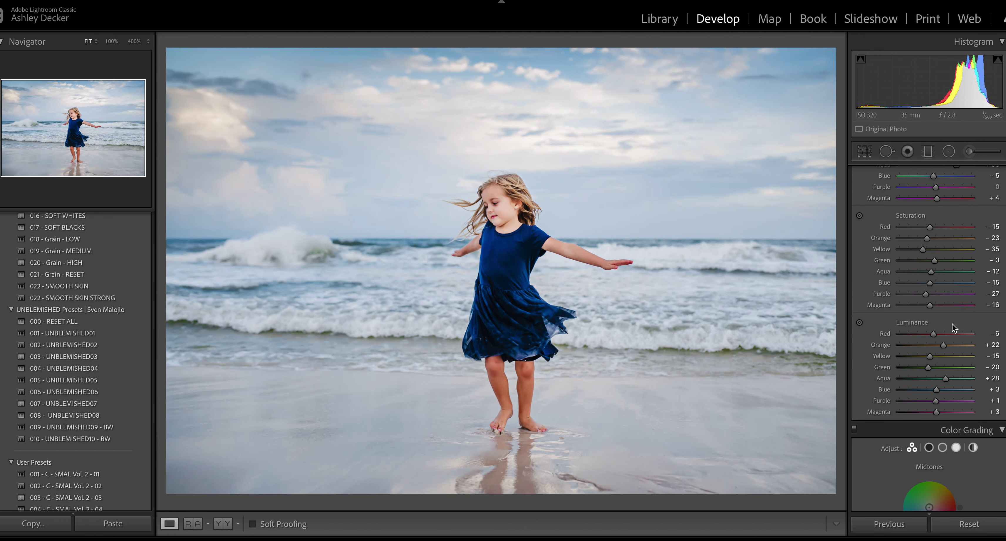
scroll(949, 251, up, 10)
scroll(949, 252, down, 1)
drag(953, 329, 951, 329)
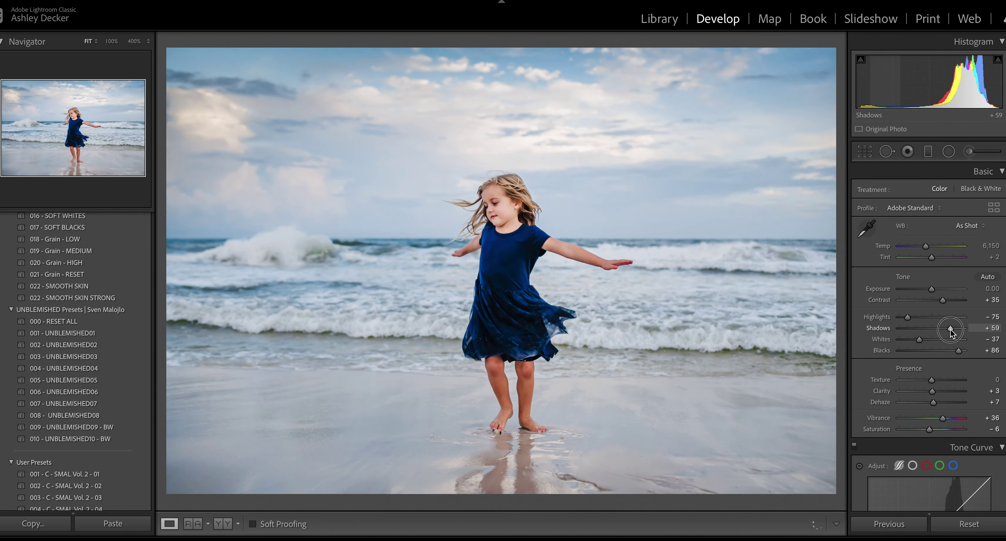
key(ctrl+z)
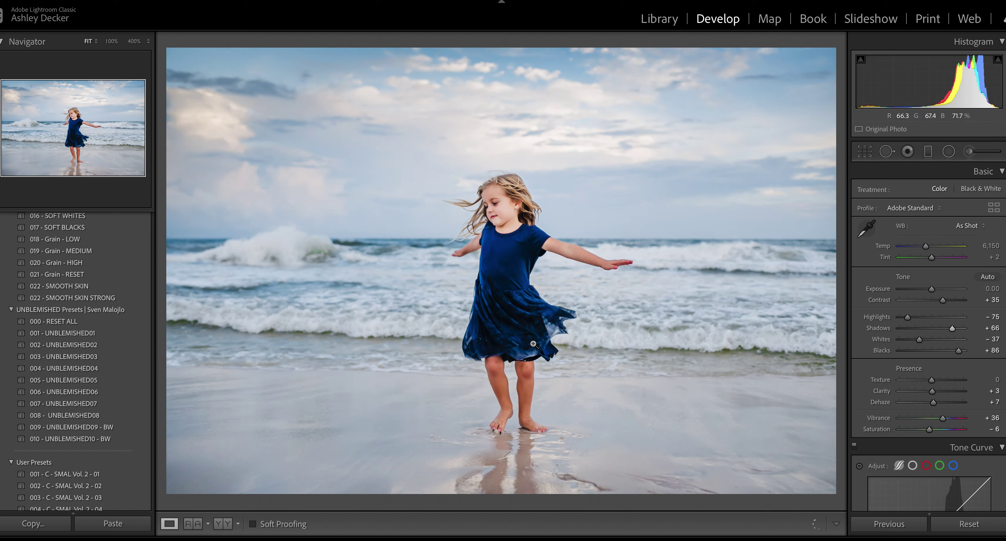
Warm the white balance to Temp 6,635 and Tint +6, then show Before/After
drag(925, 246, 930, 248)
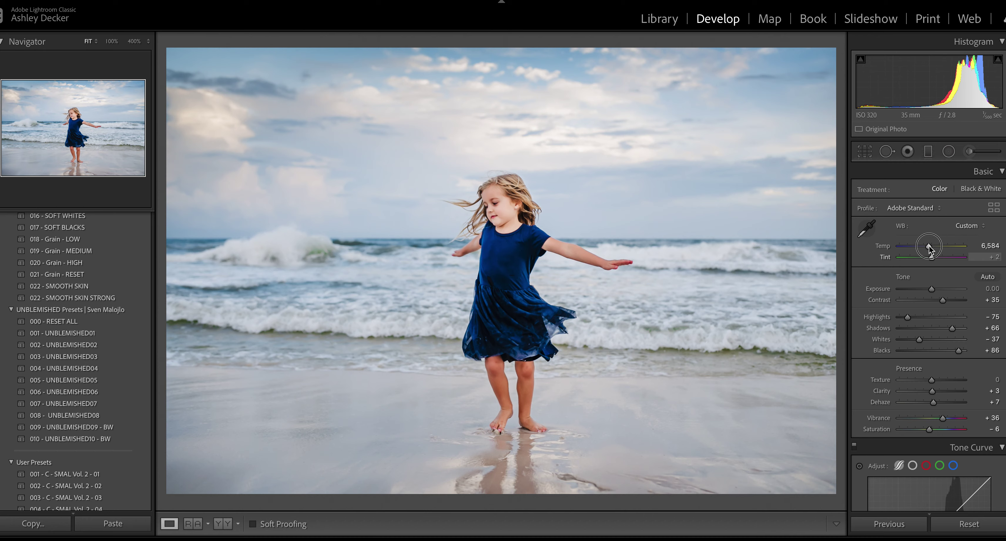
drag(933, 257, 934, 258)
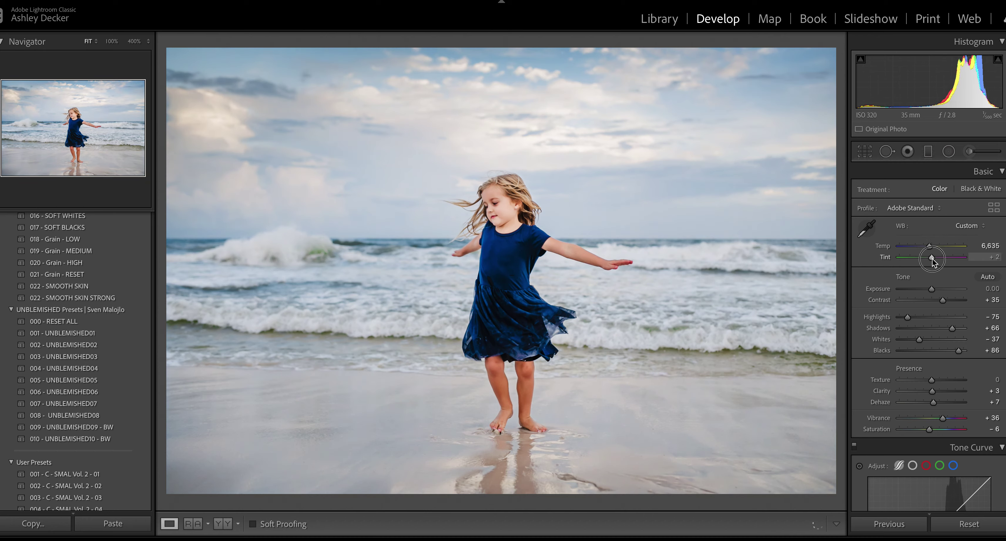
click(225, 524)
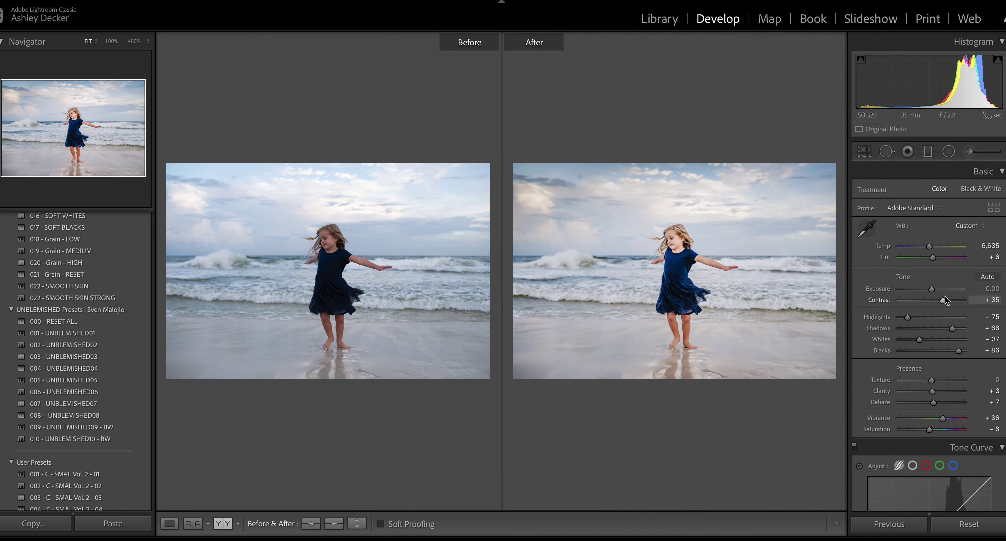
Set HSL Orange luminance to +1
scroll(945, 297, down, 1)
scroll(944, 297, down, 5)
scroll(945, 296, down, 3)
scroll(945, 297, down, 4)
scroll(945, 296, down, 3)
scroll(945, 296, down, 2)
scroll(942, 329, down, 2)
scroll(940, 363, down, 2)
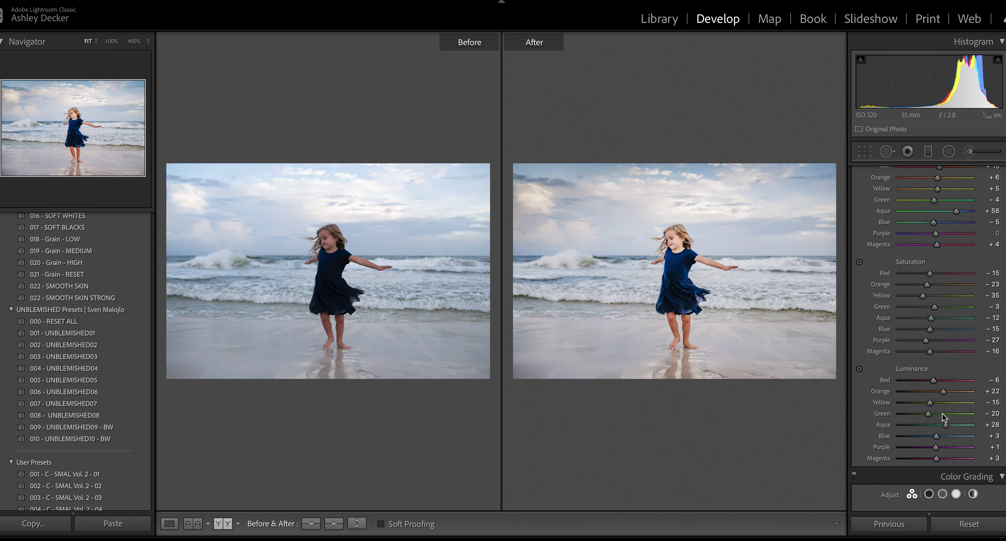
click(937, 391)
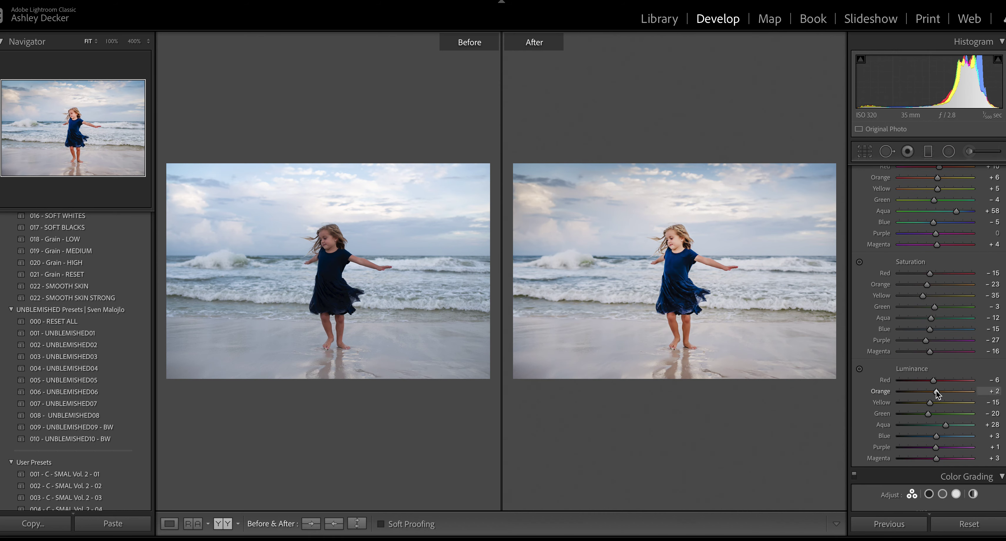
drag(937, 391, 935, 391)
Reset overall Saturation to 0 in the Basic panel
scroll(910, 367, up, 2)
scroll(909, 367, up, 2)
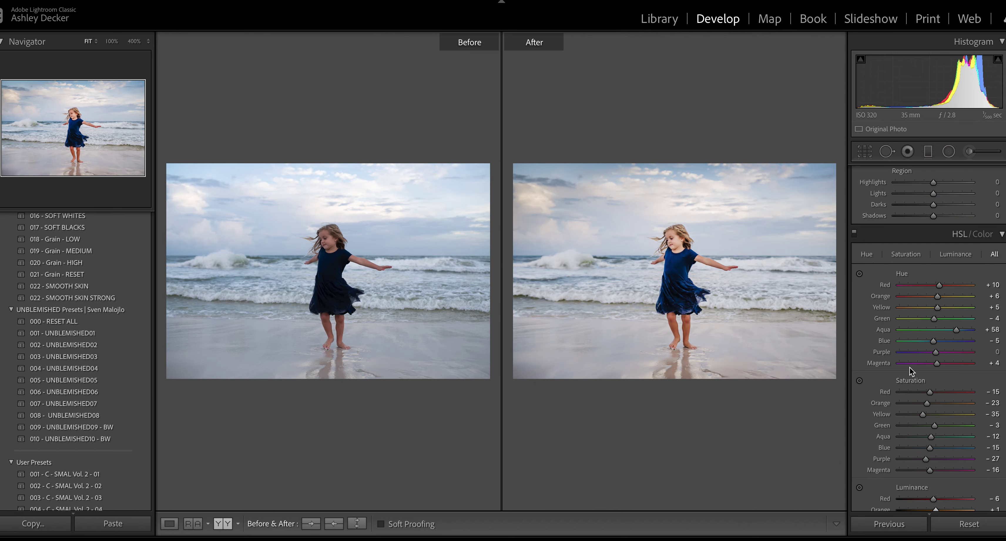
scroll(909, 367, up, 5)
scroll(909, 367, up, 1)
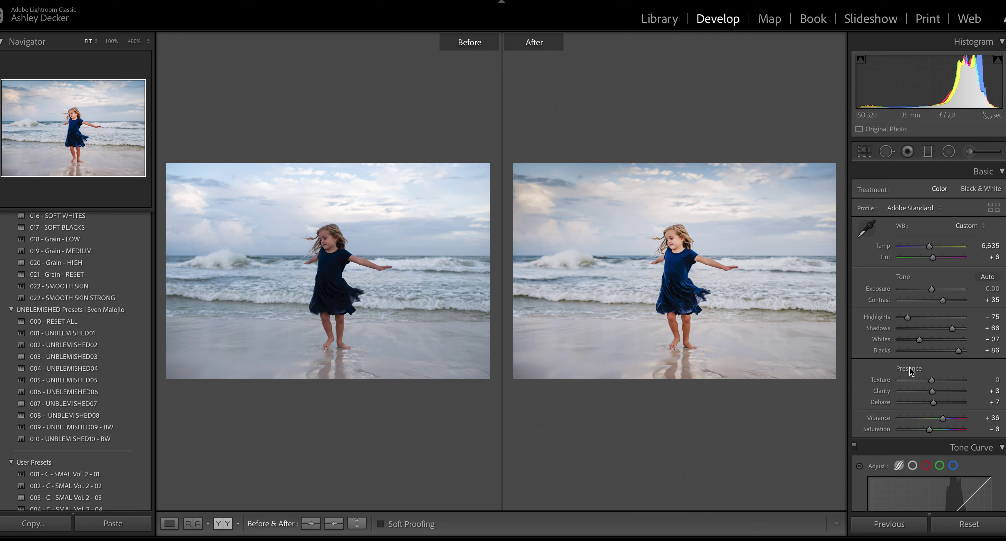
double_click(933, 434)
Move one sky graduated filter lower and set its Exposure to -1.74
click(928, 151)
click(778, 211)
drag(778, 212, 774, 224)
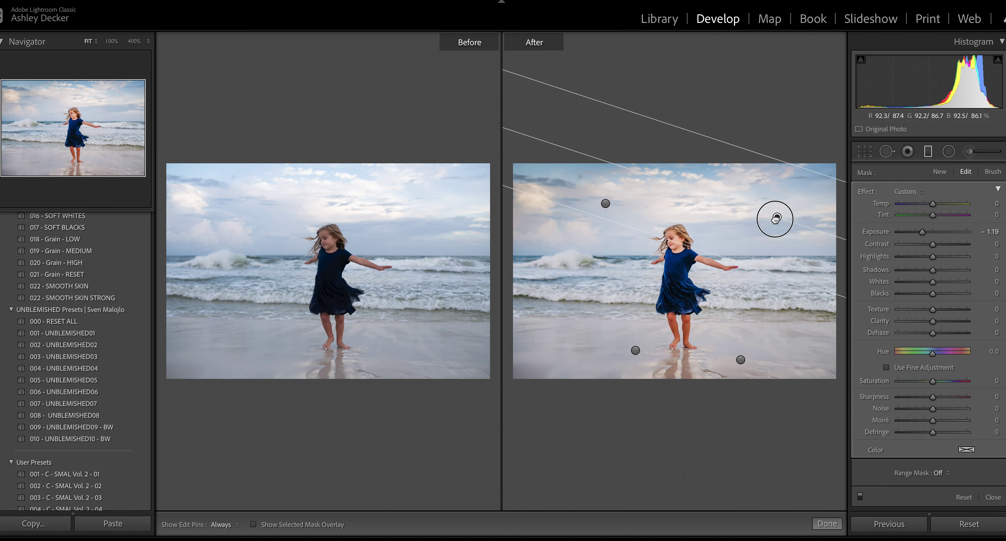
drag(923, 232, 918, 233)
click(932, 204)
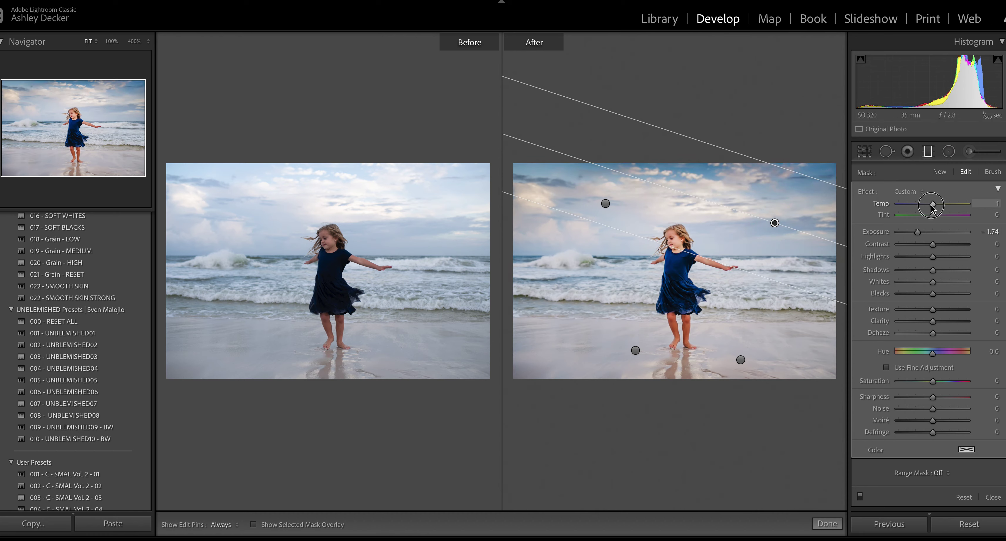
Warm the other sky filter to Temp 15 and move the beach filter higher
click(605, 203)
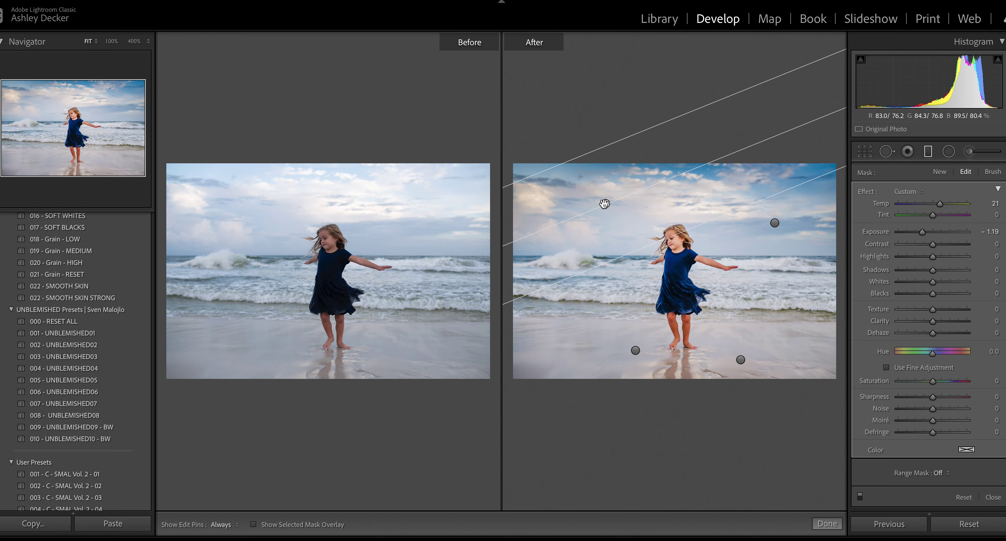
click(933, 203)
drag(933, 204, 938, 203)
click(636, 351)
mouse_move(636, 350)
mouse_down()
mouse_move(641, 338)
mouse_move(641, 347)
mouse_up()
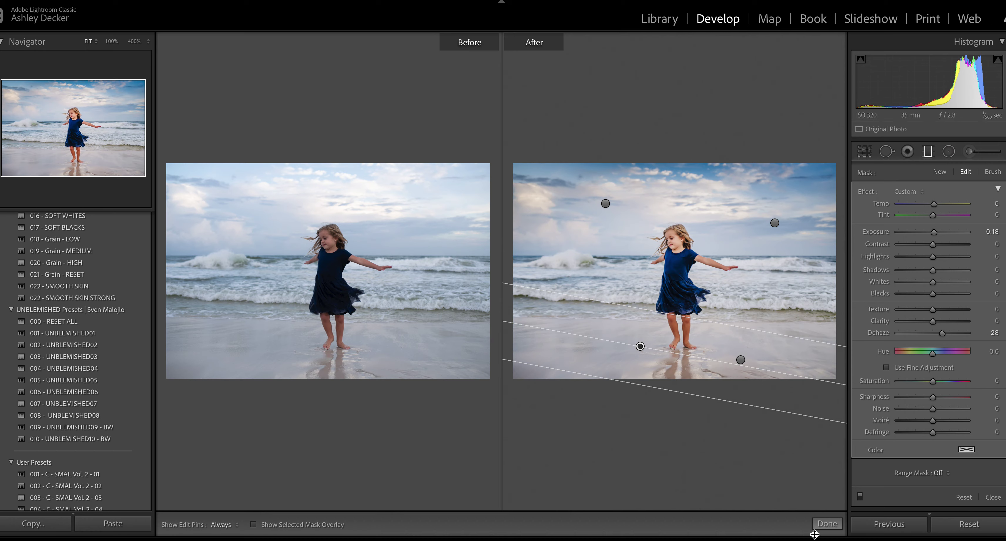
click(828, 524)
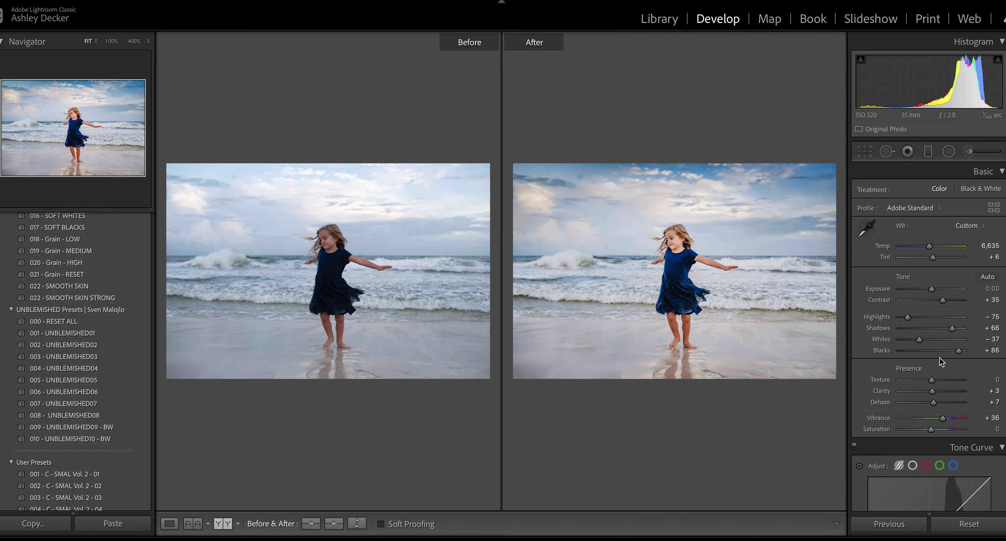
Set Shadows to +64 and show the edited photo alone in Loupe view
click(943, 329)
drag(943, 329, 952, 329)
click(170, 524)
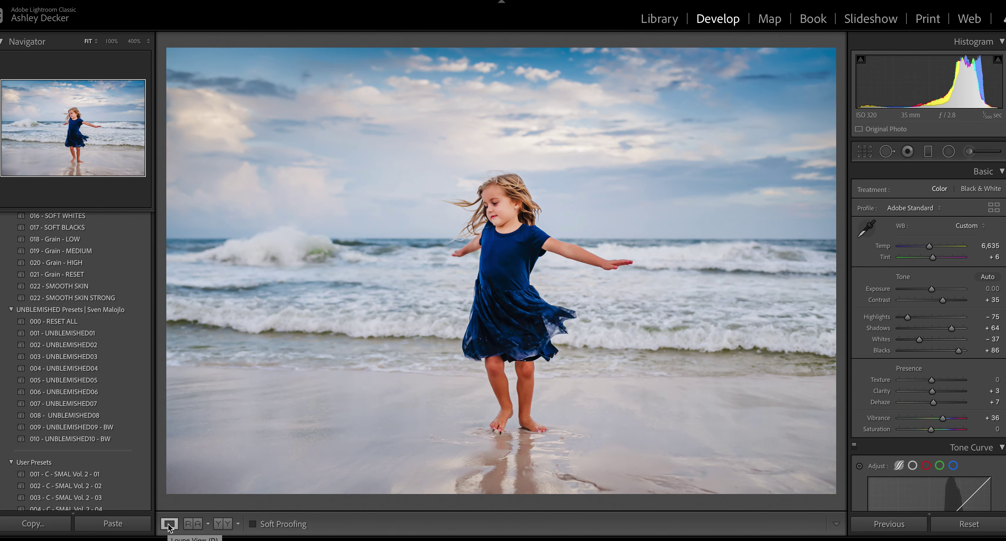